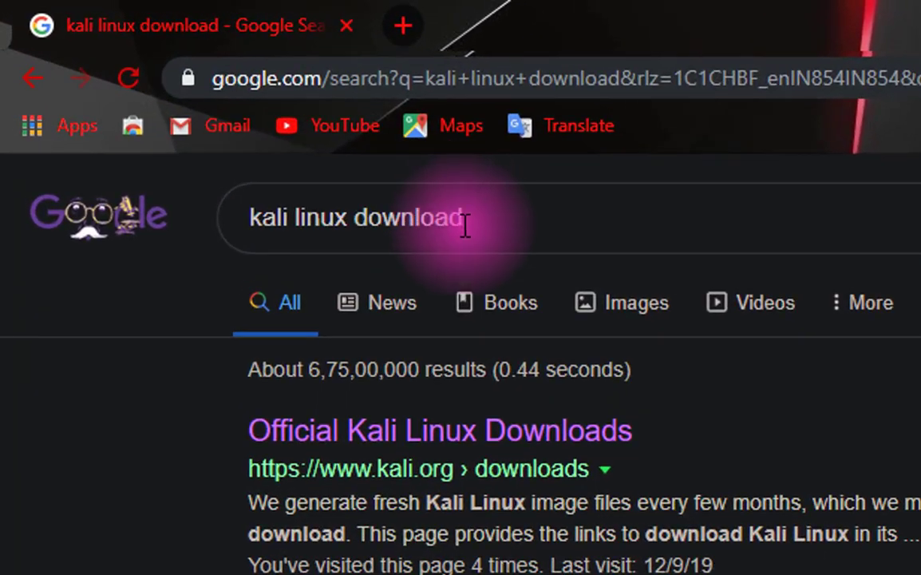
# Search Google for 'kali linux download'.
pyautogui.click(305, 169)
pyautogui.moveTo(477, 215); pyautogui.dragTo(243, 224)
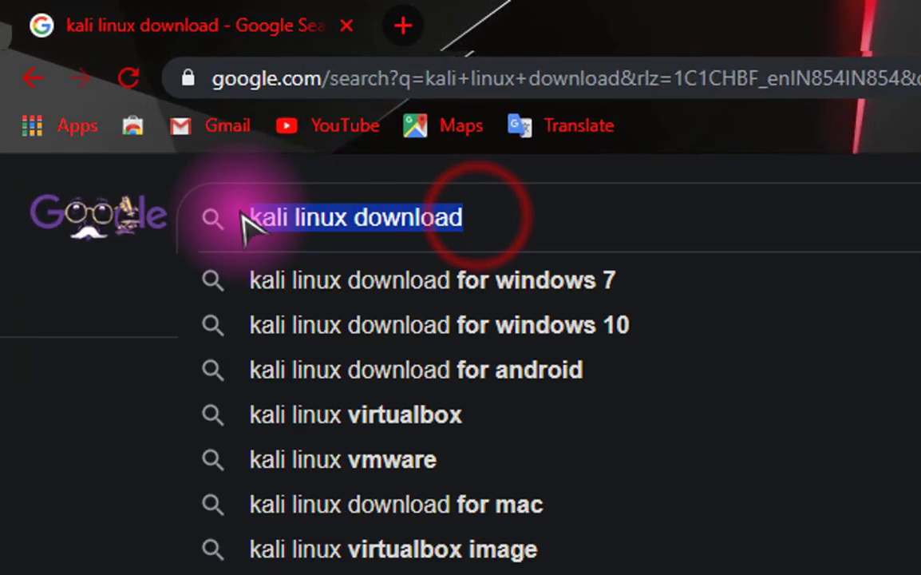
pyautogui.click(550, 228)
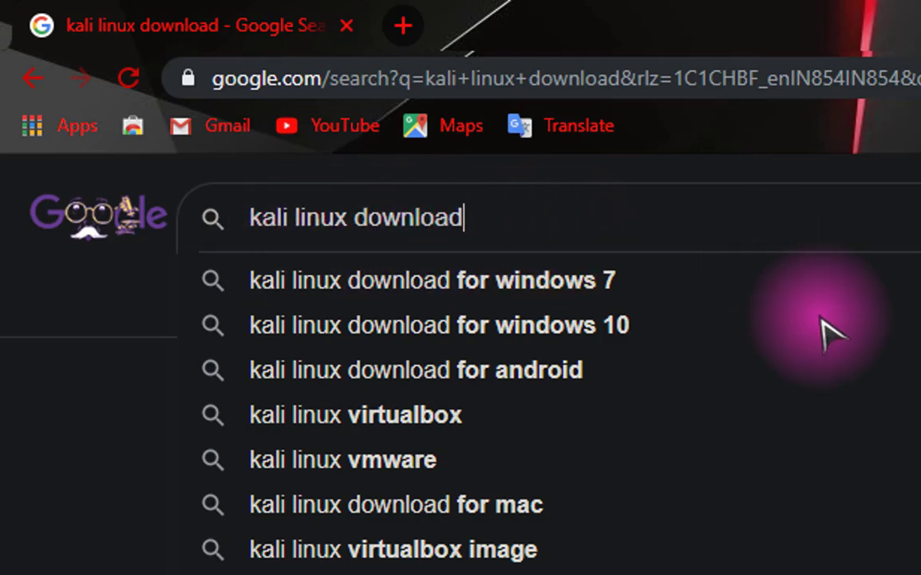
pyautogui.press('Return')
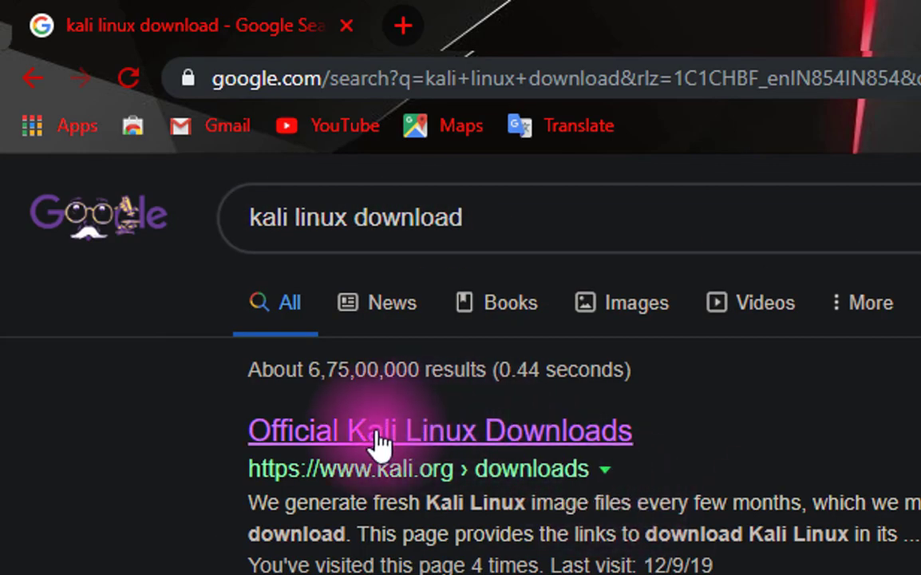
# From Official Kali Linux Downloads, download the Kali Linux KDE 64-Bit 2019.3 image.
pyautogui.click(339, 435)
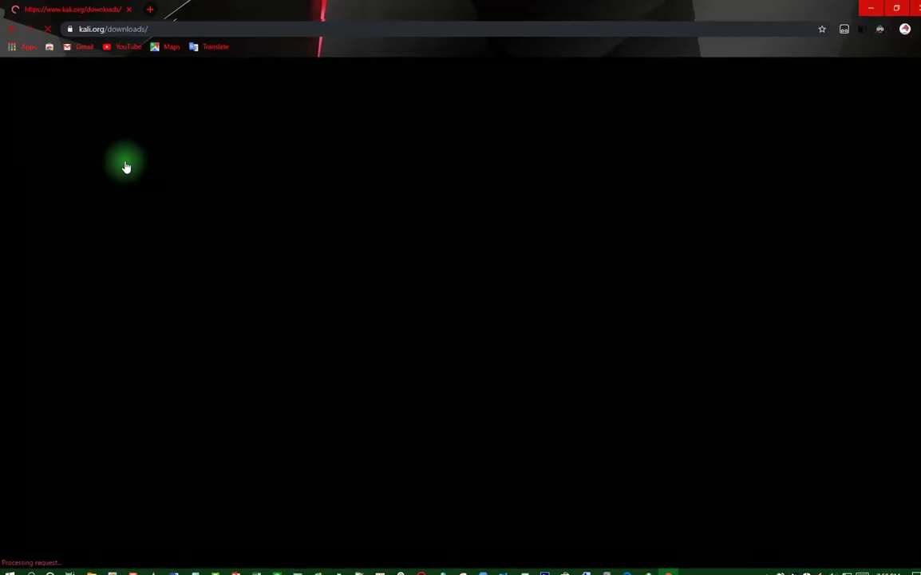
pyautogui.scroll(-10, 904, 242)
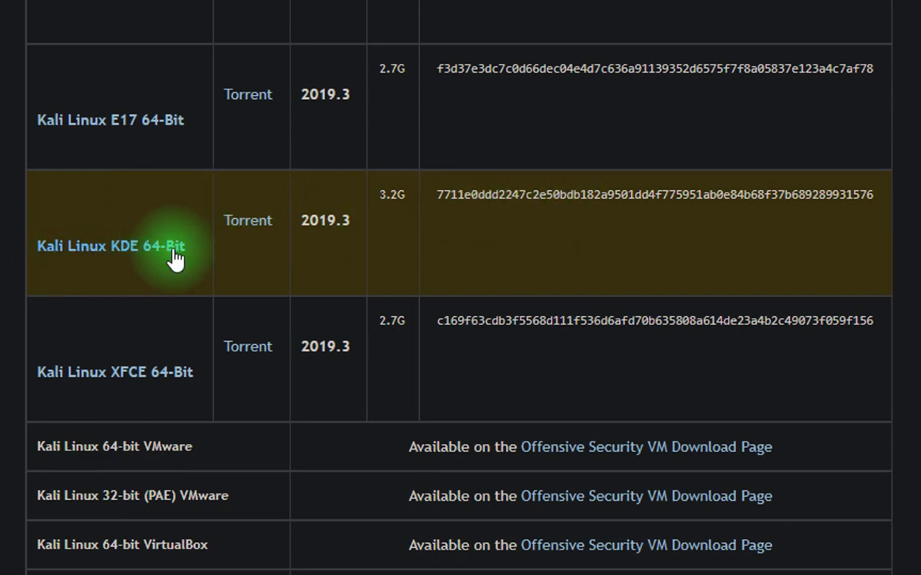
pyautogui.click(144, 246)
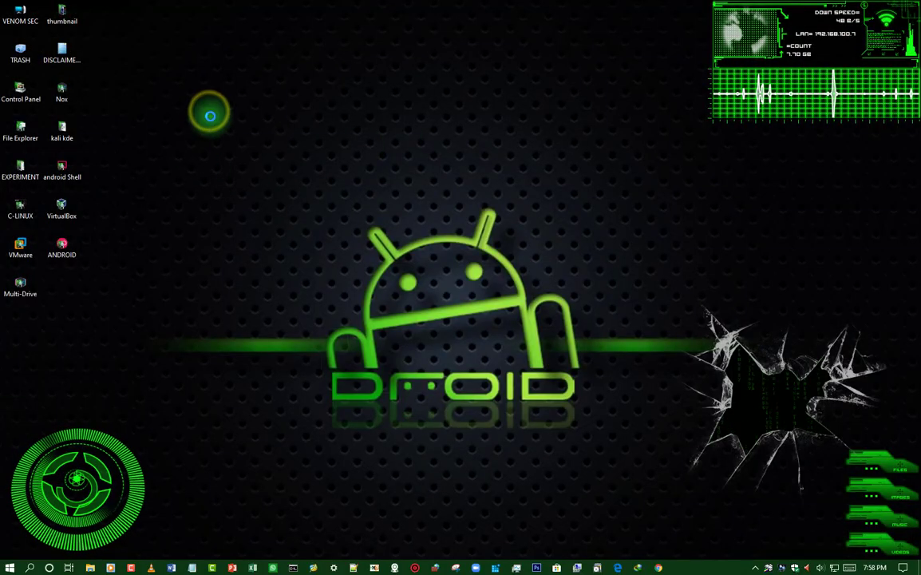
# Confirm kali-linux-kde-2019.3-amd64.iso is in the kali kde folder, then select the VMware shortcut.
pyautogui.rightClick(208, 112)
pyautogui.click(238, 143)
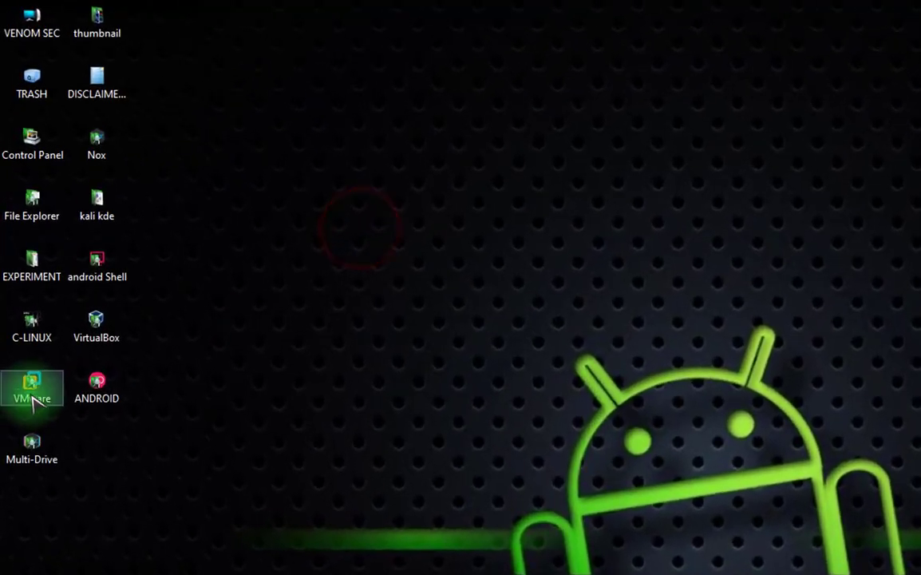
pyautogui.click(116, 217)
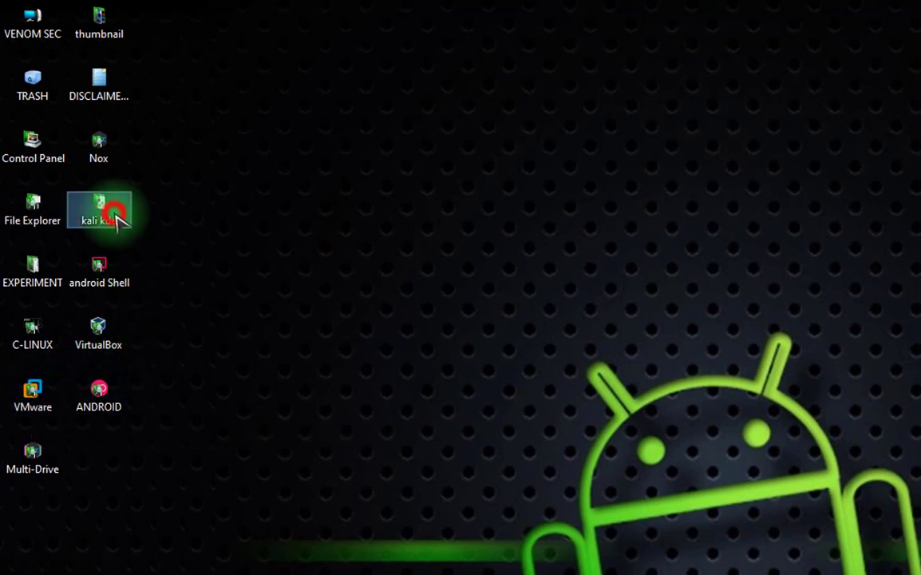
pyautogui.doubleClick(102, 205)
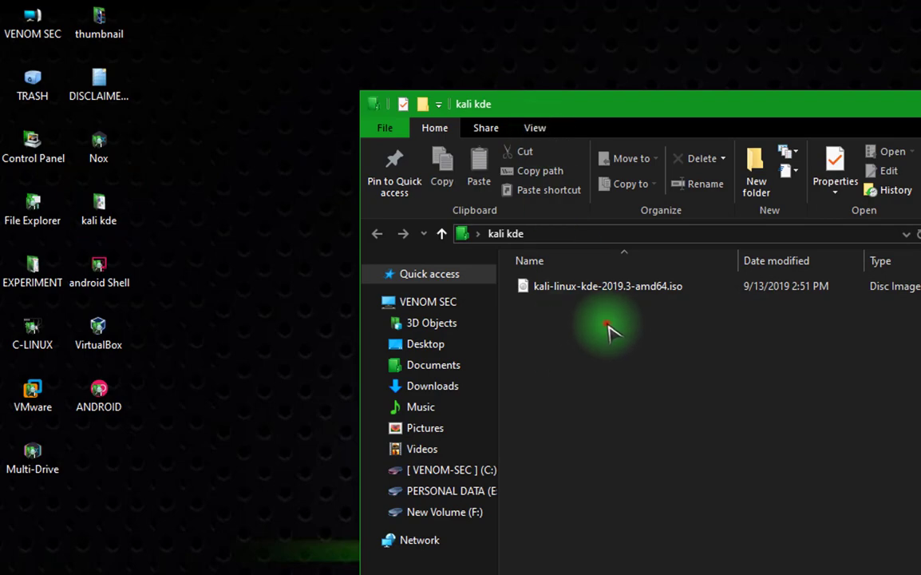
pyautogui.moveTo(606, 323); pyautogui.dragTo(527, 287)
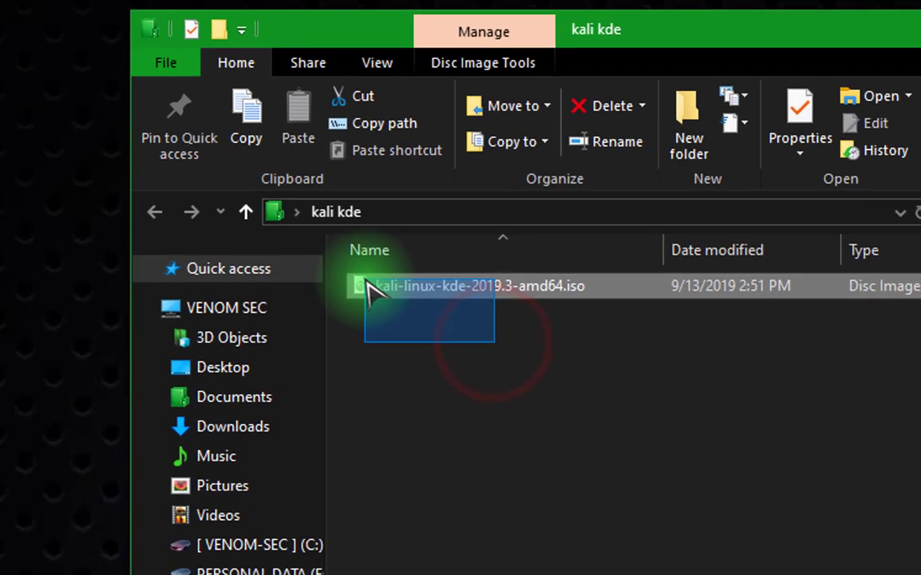
pyautogui.moveTo(366, 279); pyautogui.dragTo(658, 292)
pyautogui.click(682, 387)
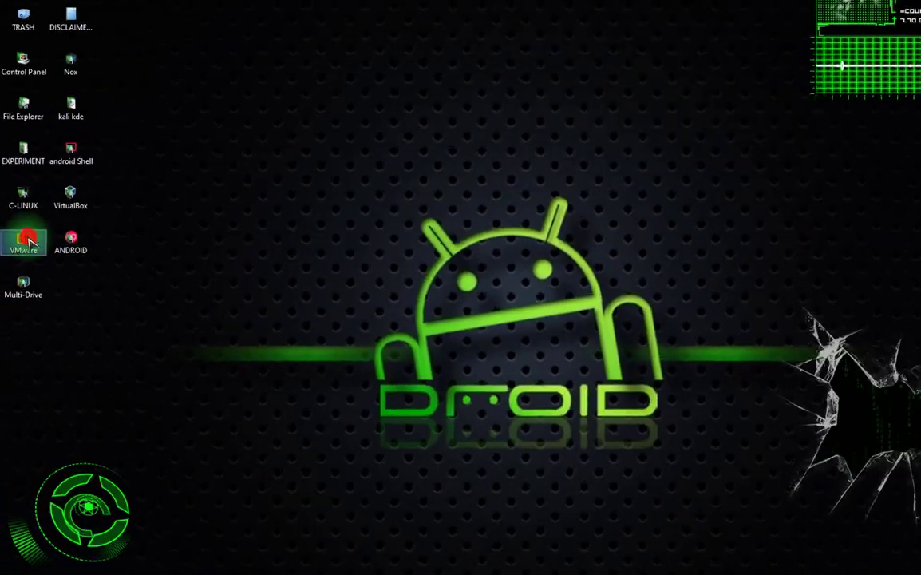
pyautogui.click(25, 182)
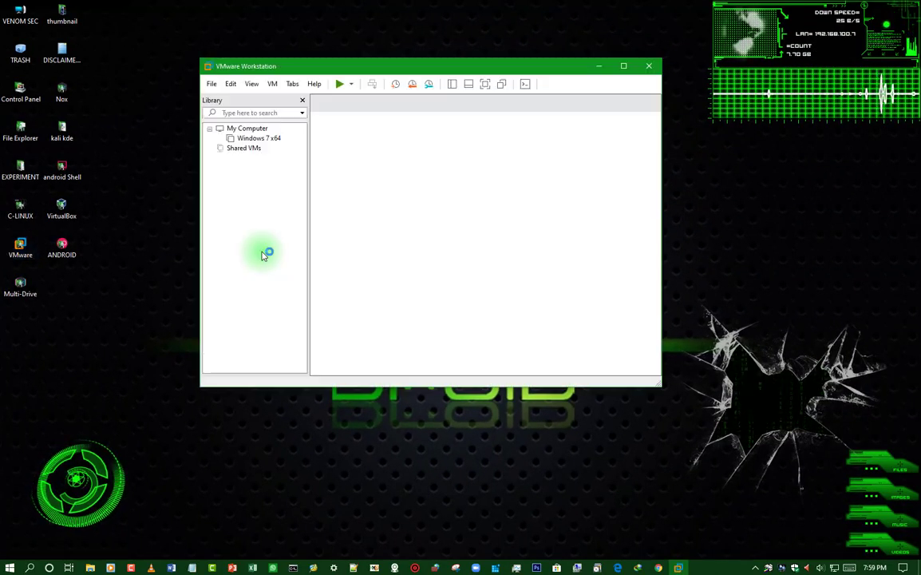
# Maximize VMware and start a Typical new virtual machine installing from an ISO image.
pyautogui.moveTo(474, 65); pyautogui.dragTo(476, 80)
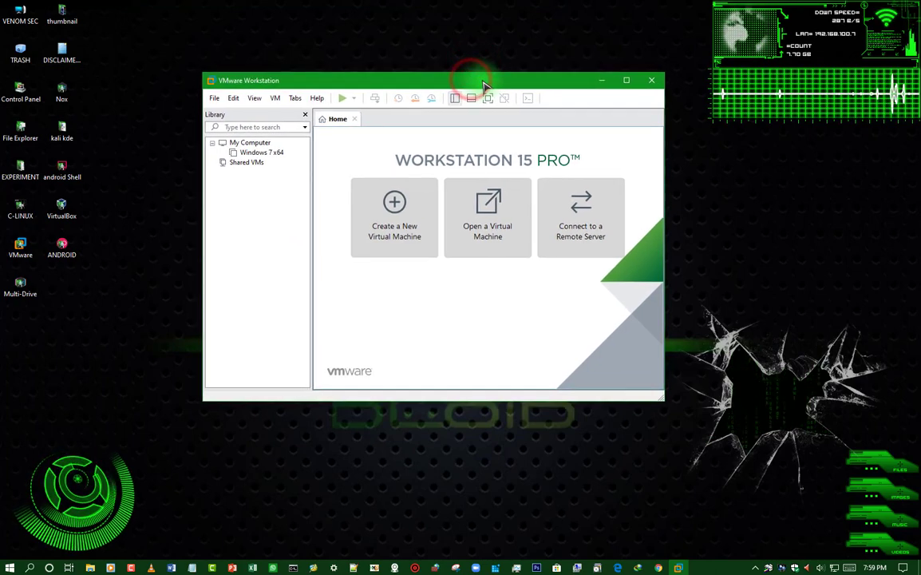
pyautogui.click(627, 81)
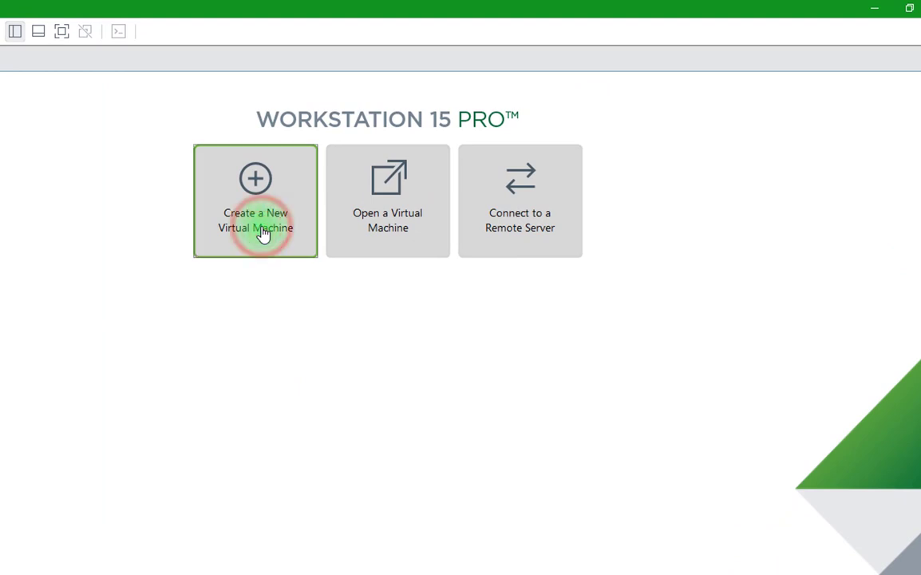
pyautogui.click(263, 233)
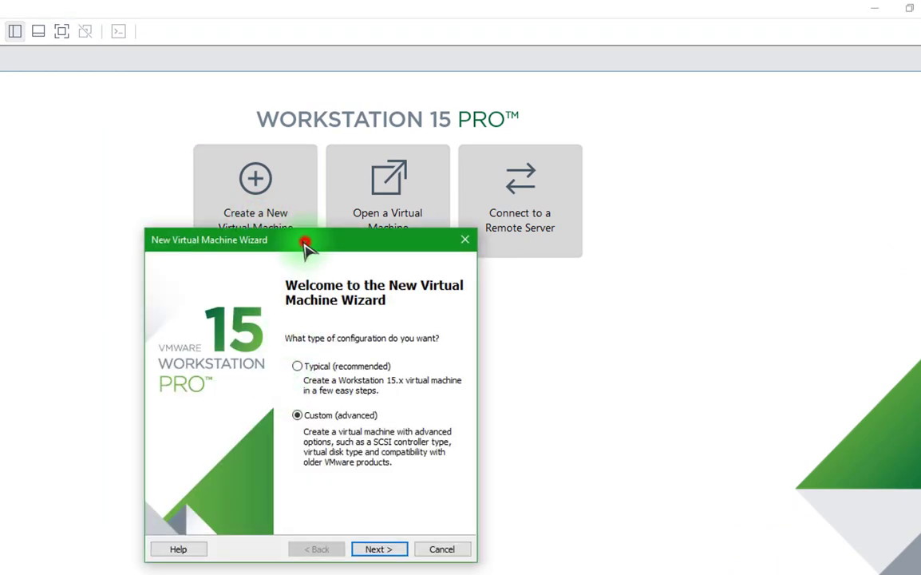
pyautogui.moveTo(304, 240); pyautogui.dragTo(255, 176)
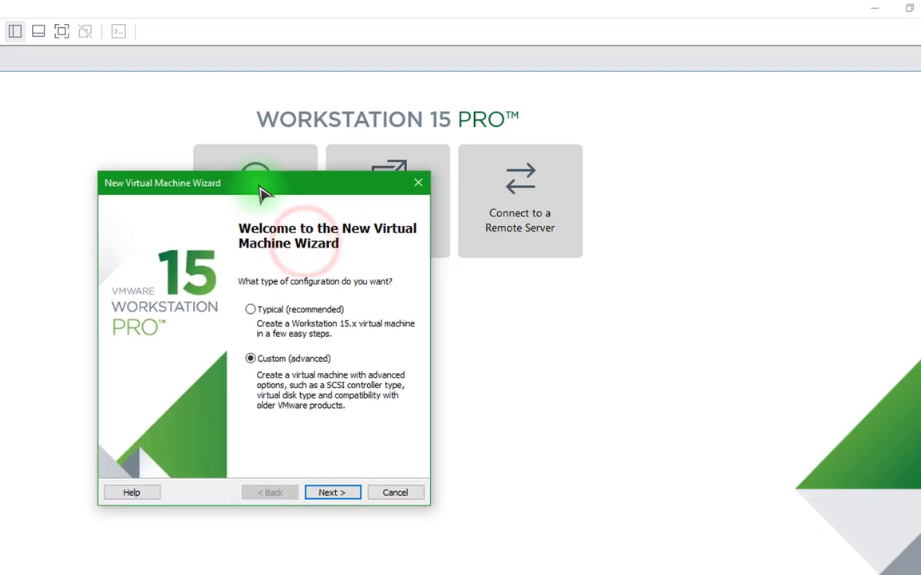
pyautogui.click(251, 312)
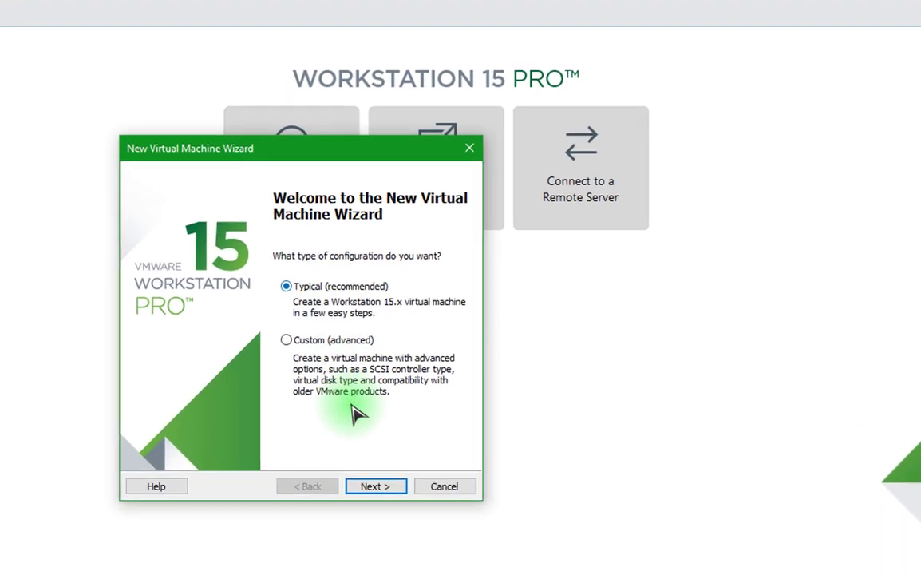
pyautogui.click(332, 491)
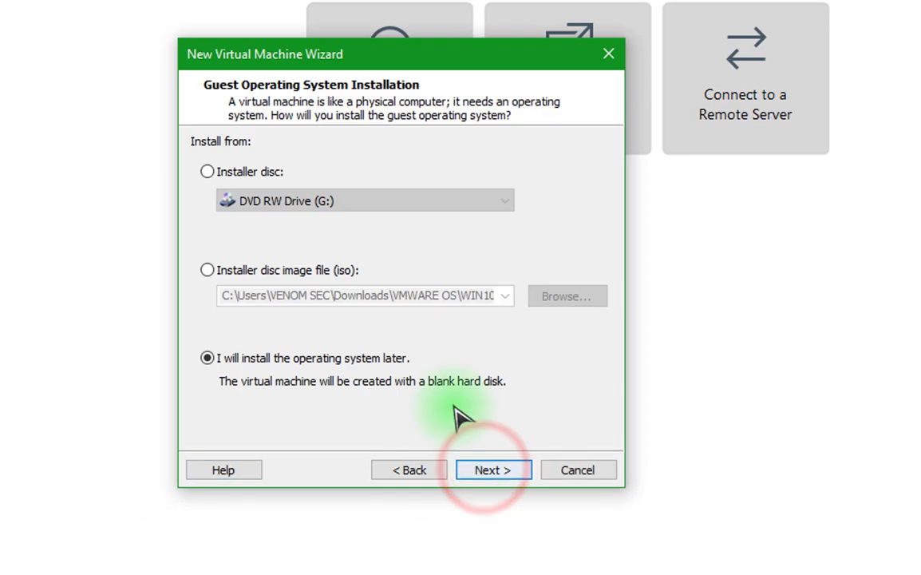
pyautogui.click(207, 270)
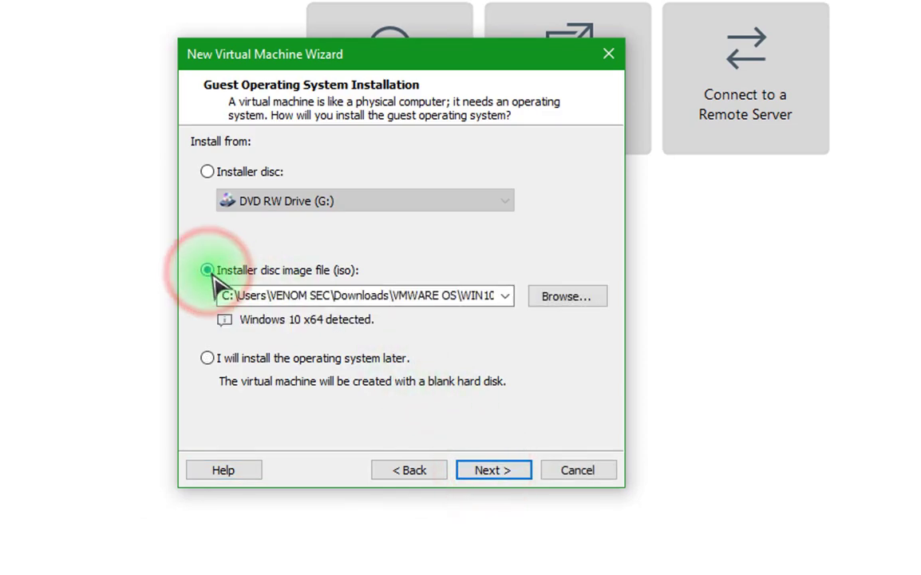
# Choose Desktop > kali kde > kali-linux-kde-2019.3-amd64.iso as the installer disc image.
pyautogui.click(569, 297)
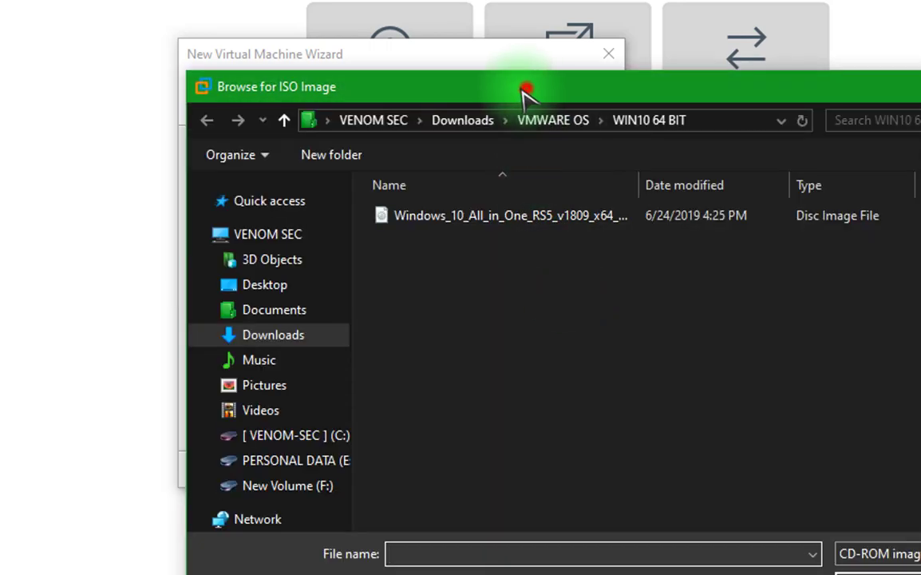
pyautogui.moveTo(524, 90); pyautogui.dragTo(326, 48)
pyautogui.click(61, 242)
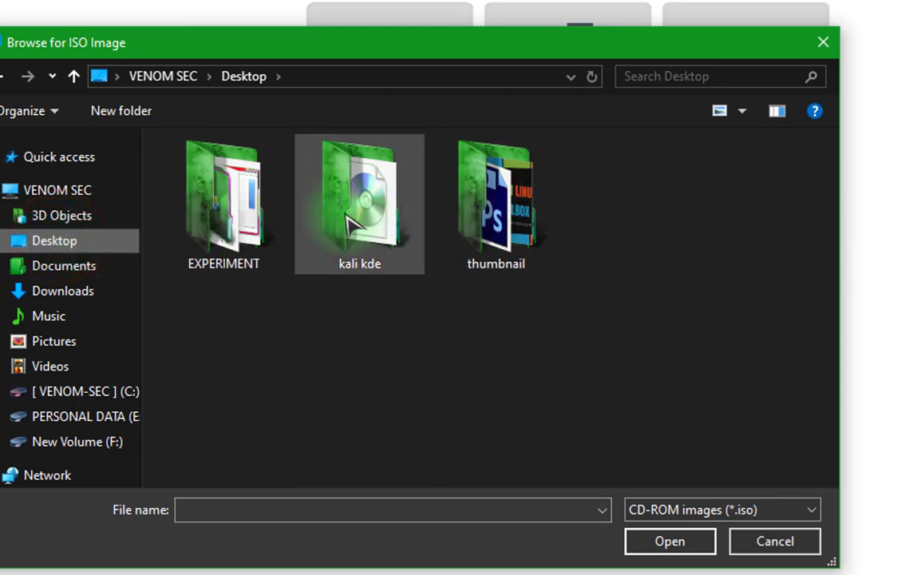
pyautogui.click(348, 209)
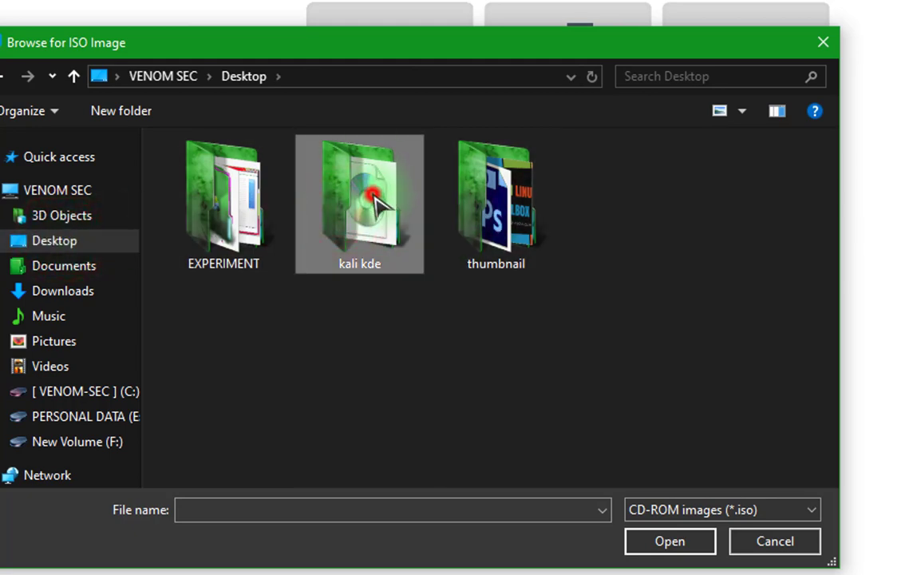
pyautogui.doubleClick(375, 201)
pyautogui.click(298, 171)
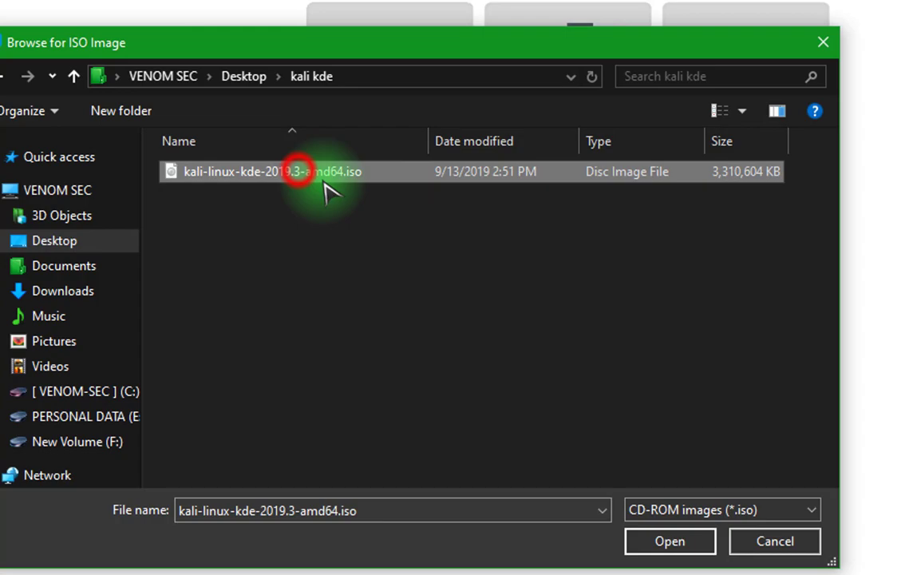
pyautogui.click(659, 539)
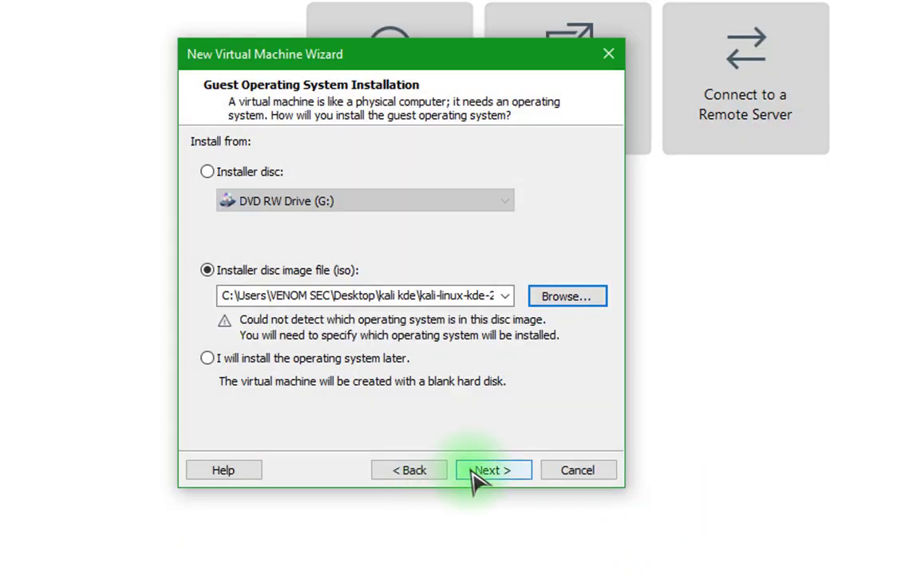
pyautogui.click(475, 472)
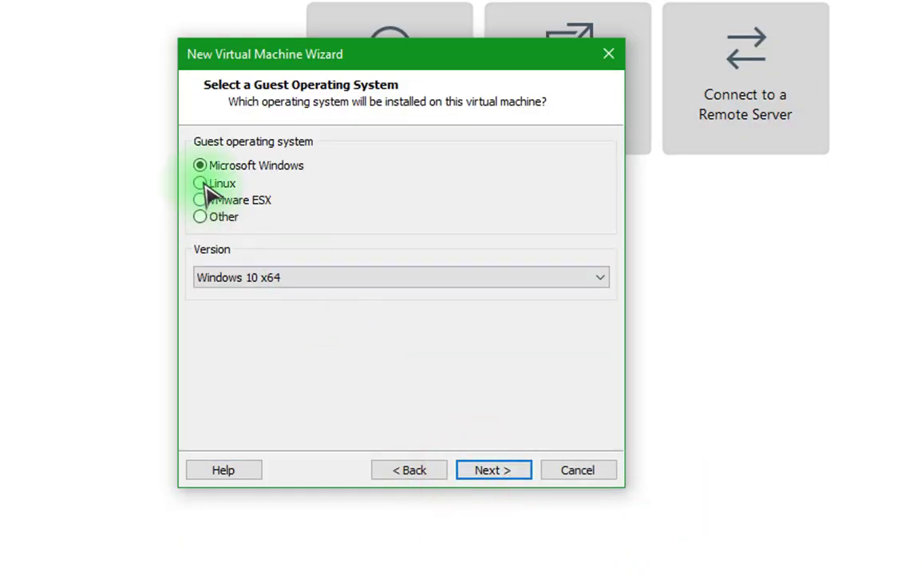
# Set the guest operating system to Linux, version Debian 9.x 64-bit.
pyautogui.click(209, 185)
pyautogui.click(465, 276)
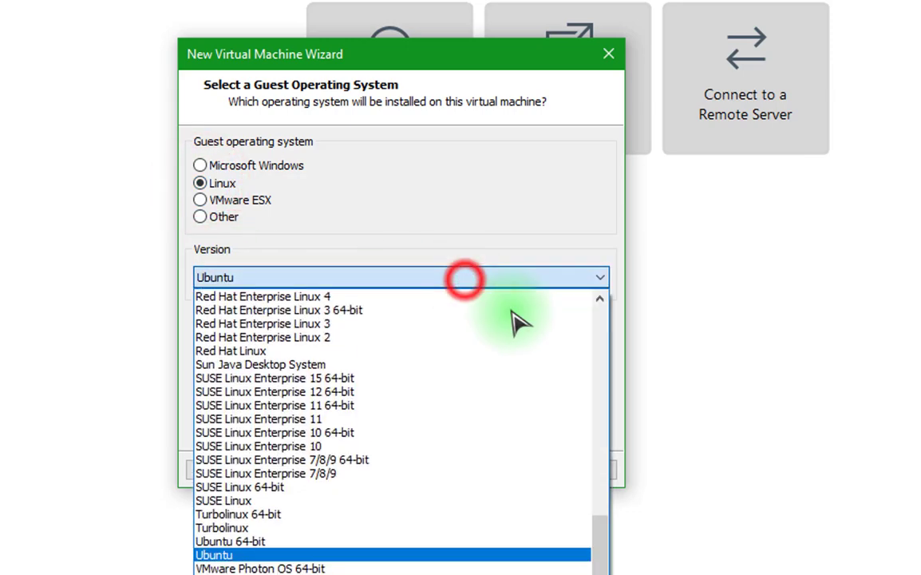
pyautogui.moveTo(606, 561); pyautogui.dragTo(611, 346)
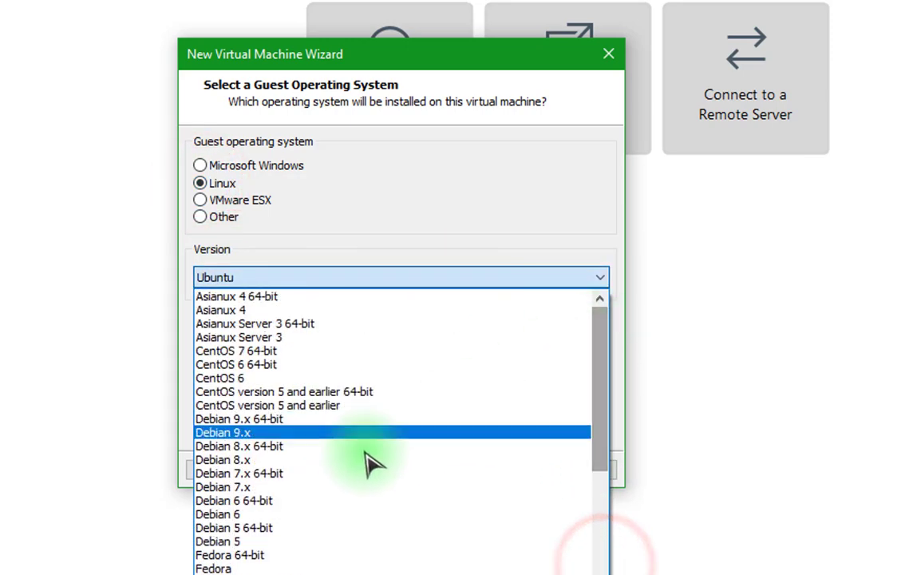
pyautogui.click(244, 419)
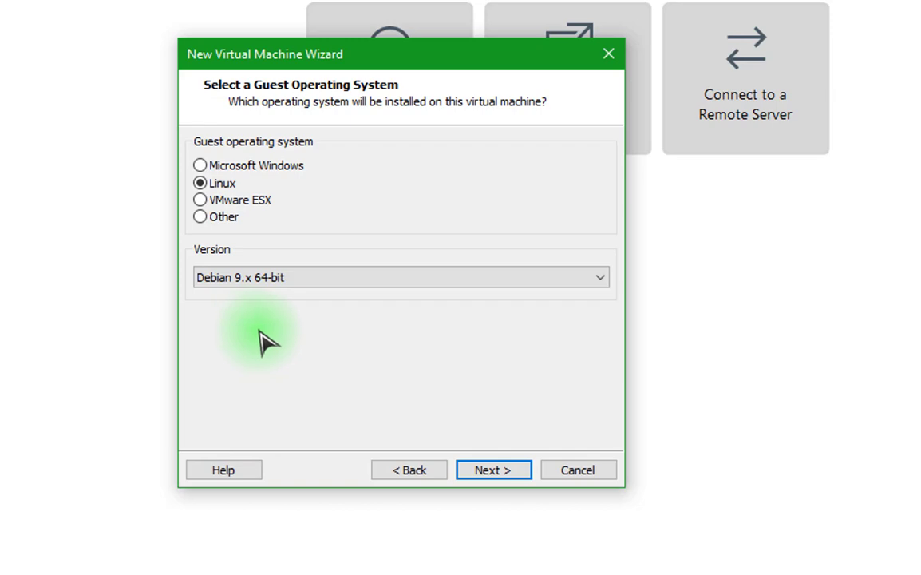
pyautogui.click(485, 471)
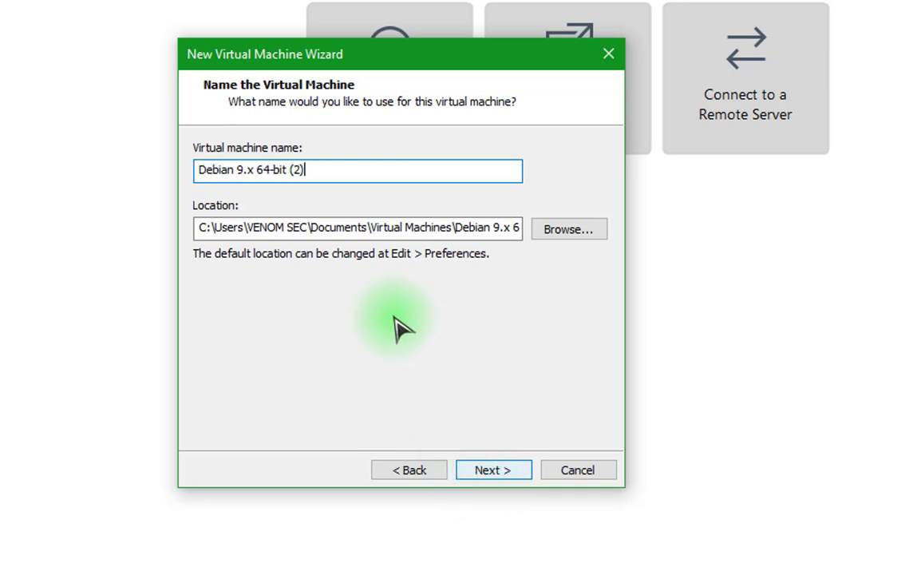
# Replace the prefilled 'Debian 9.x 64-bit (2)' machine name with 'Kali KDE'.
pyautogui.click(305, 170)
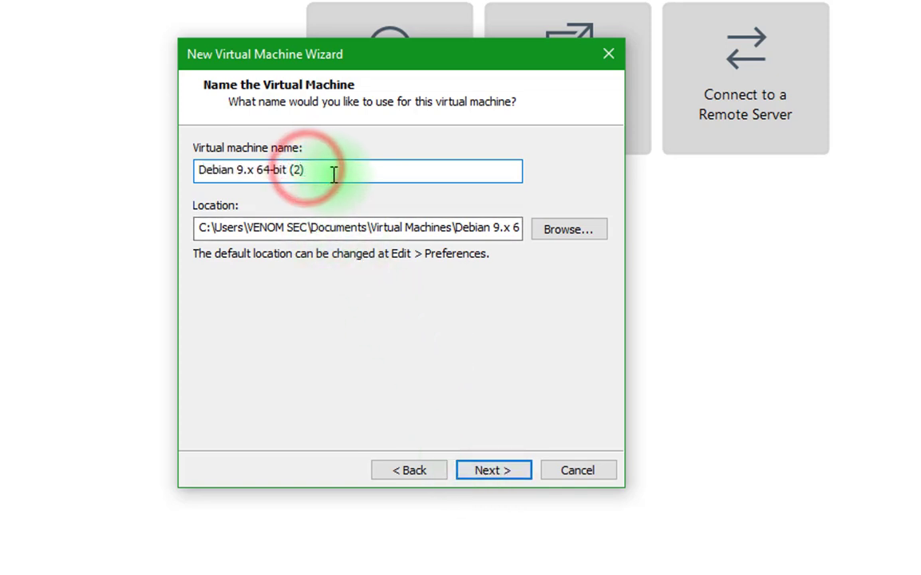
pyautogui.press('BackSpace')
pyautogui.press('BackSpace')
pyautogui.press('BackSpace')
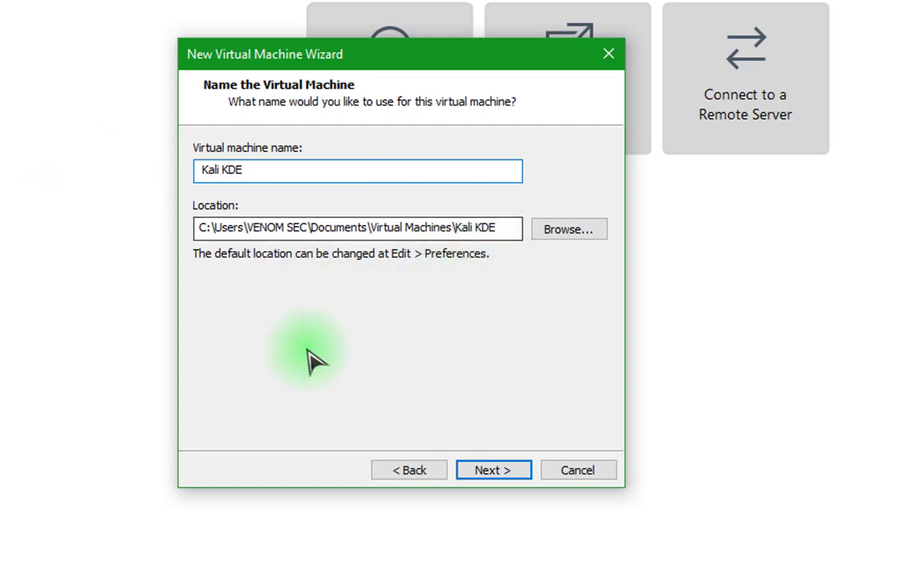
pyautogui.click(495, 470)
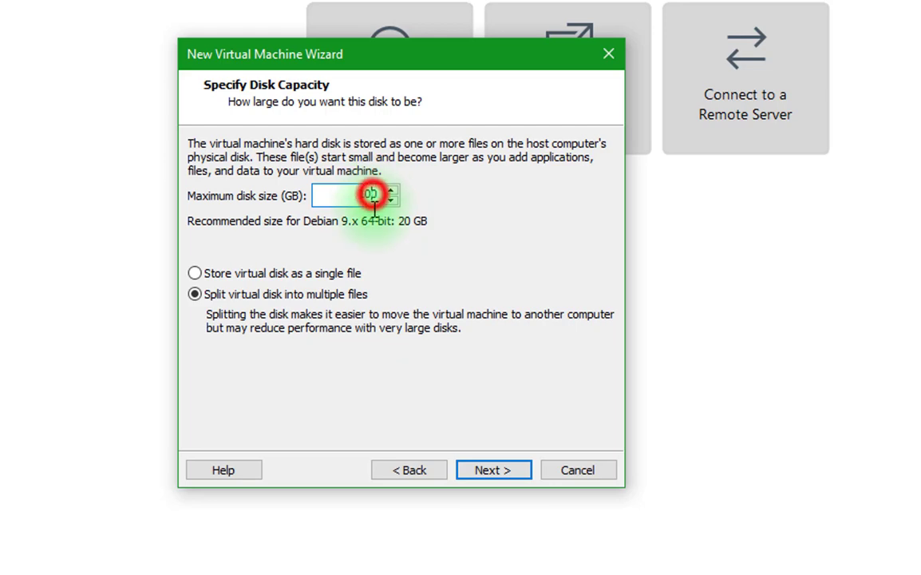
# Give the virtual disk a 150 GB maximum size, stored as a single file.
pyautogui.doubleClick(356, 196)
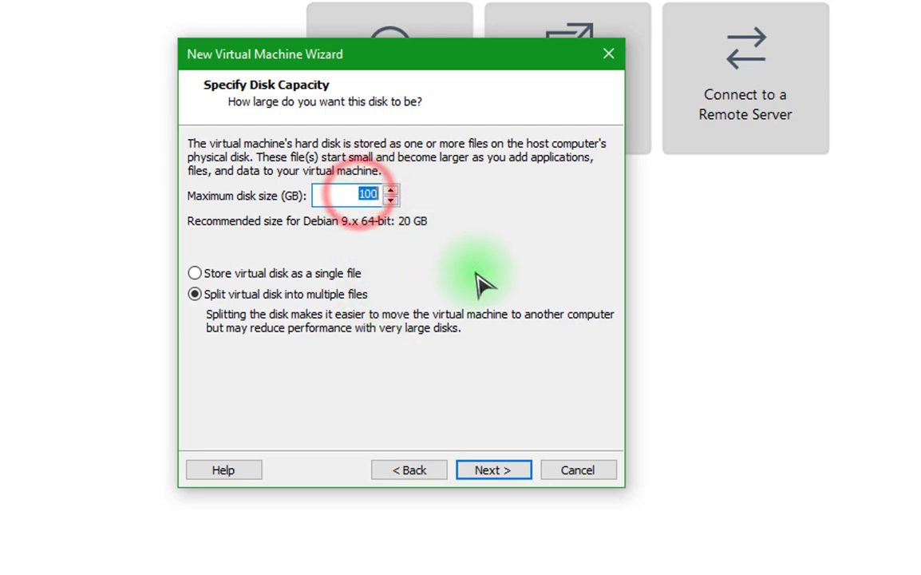
pyautogui.write('150')
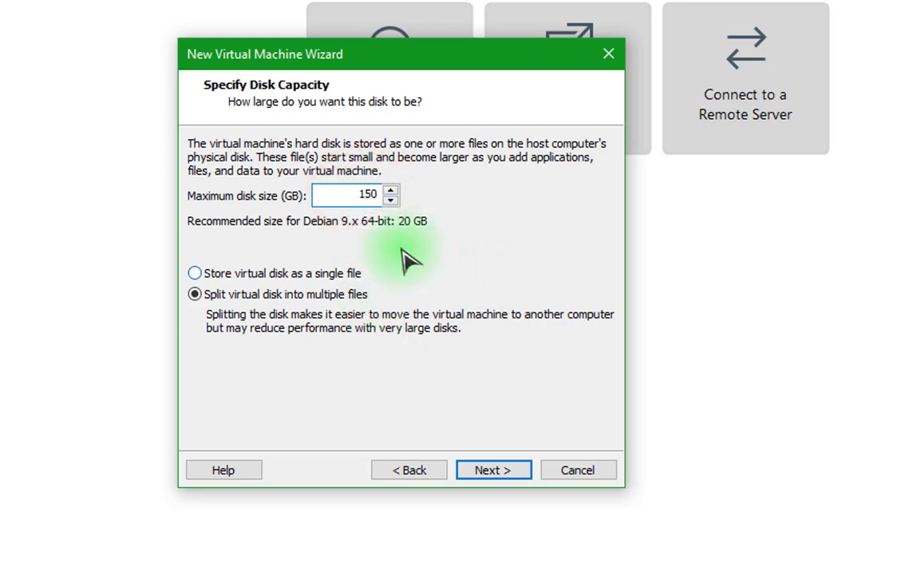
pyautogui.doubleClick(356, 193)
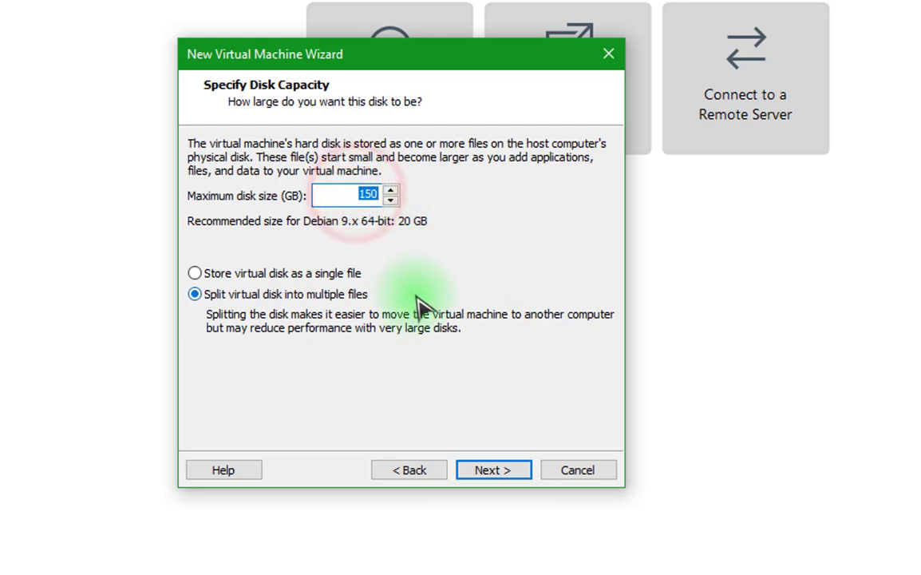
pyautogui.click(196, 274)
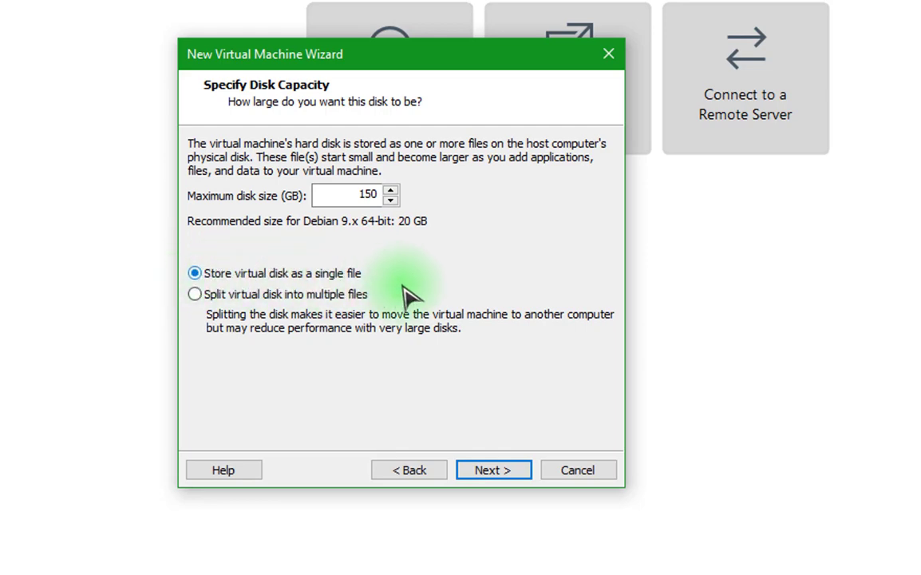
pyautogui.click(514, 470)
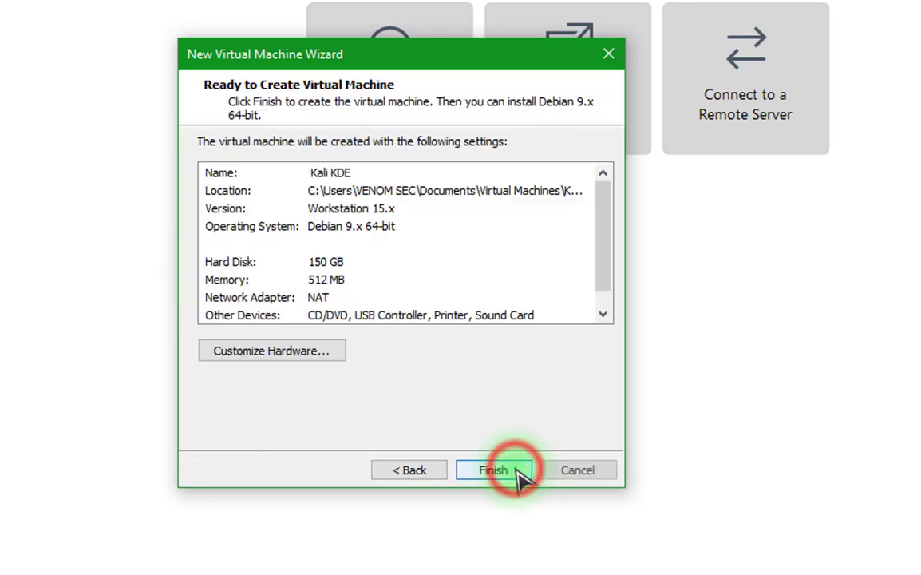
# In Customize Hardware, set memory to 4 GB and processors to 2.
pyautogui.click(326, 354)
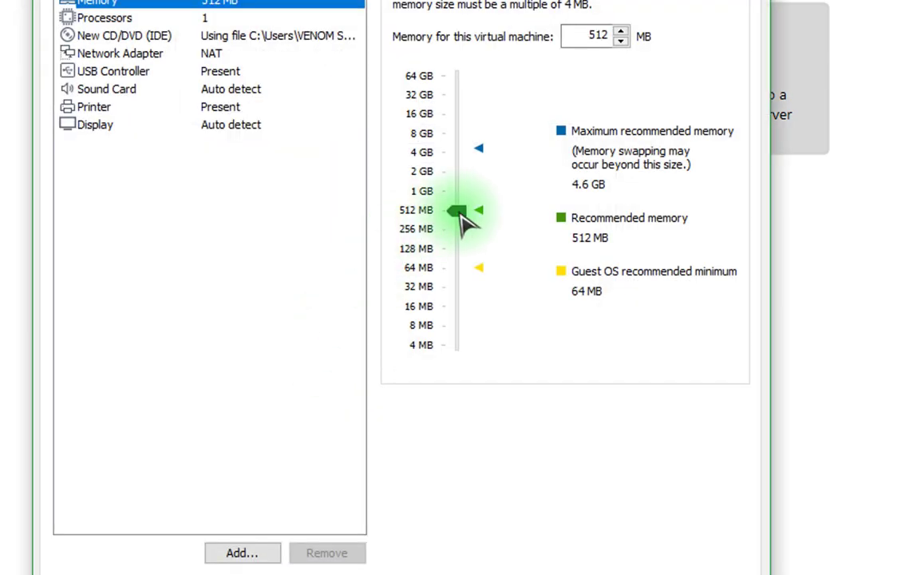
pyautogui.moveTo(460, 211); pyautogui.dragTo(459, 169)
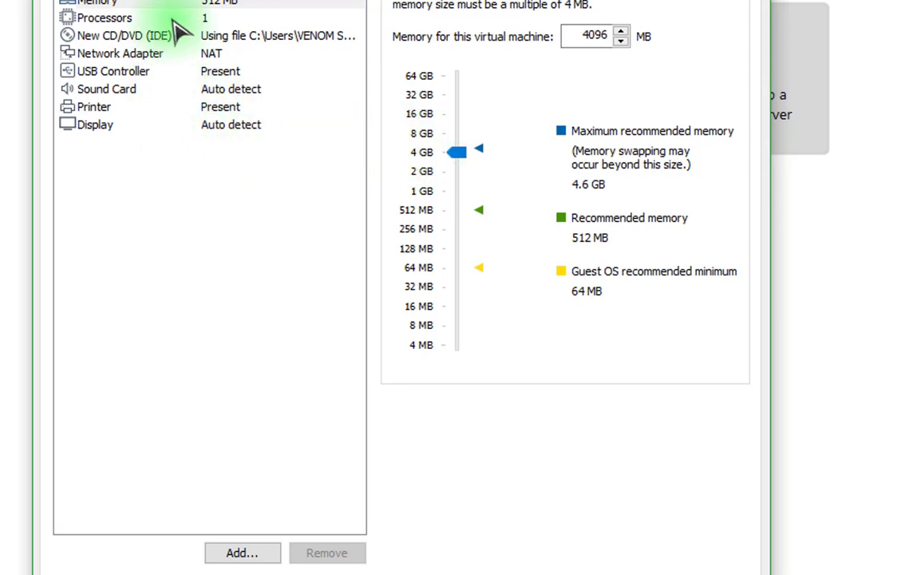
pyautogui.click(80, 19)
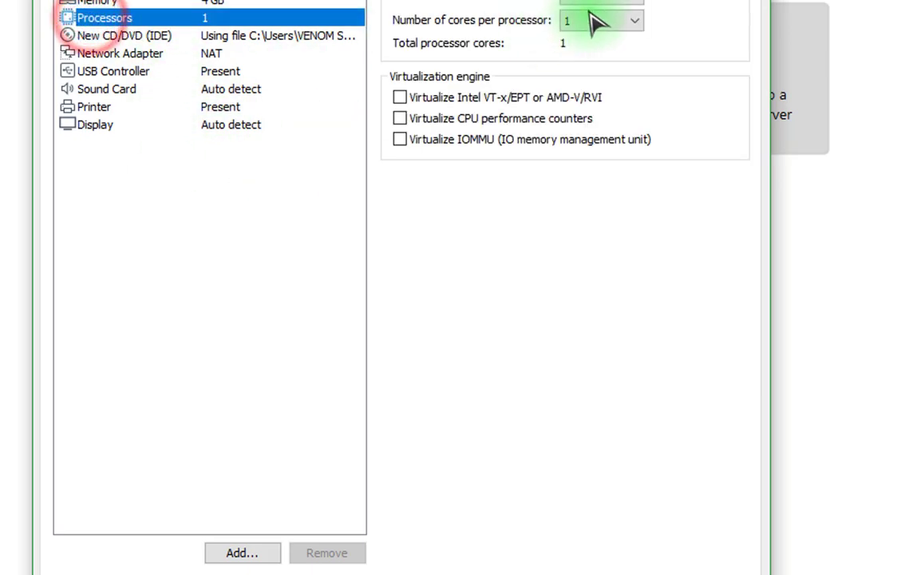
pyautogui.click(636, 9)
pyautogui.click(603, 26)
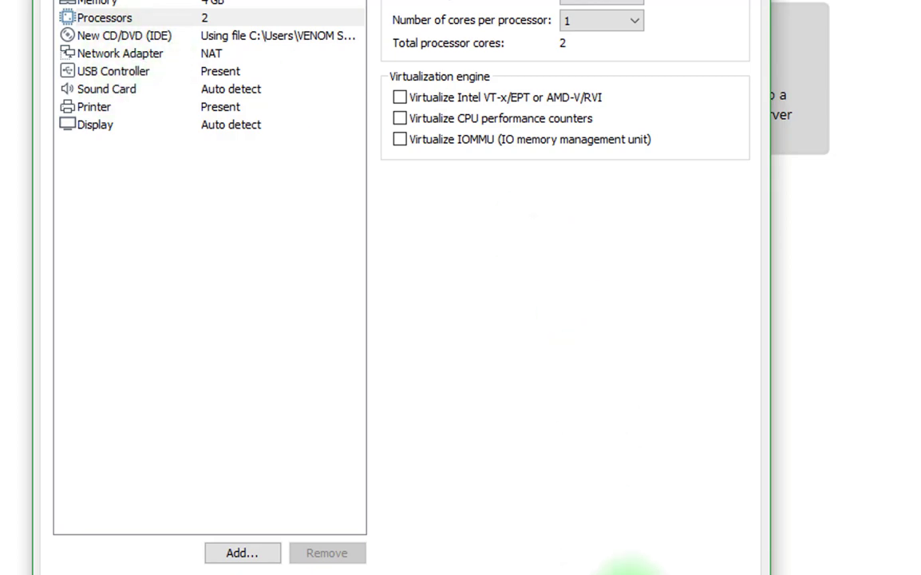
pyautogui.click(631, 568)
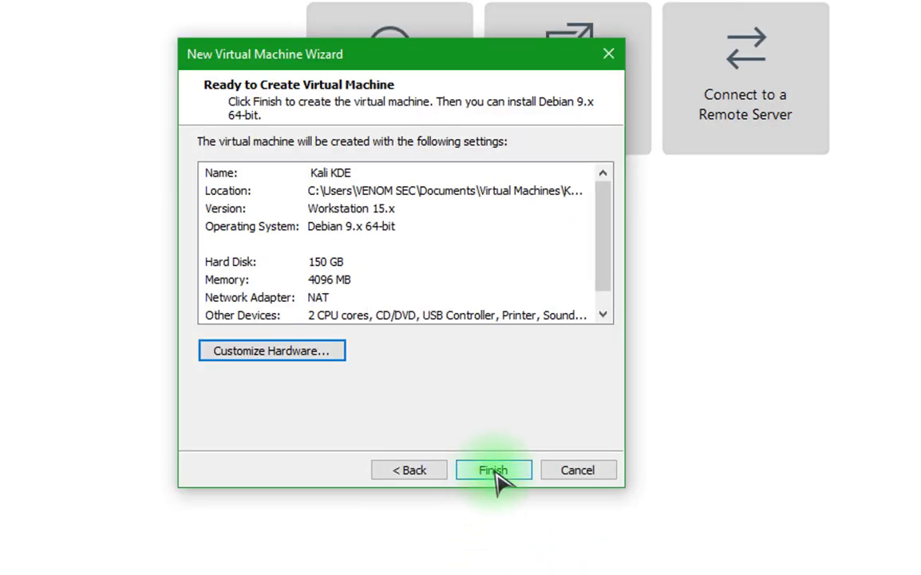
# Finish creating the Kali KDE machine and power it on.
pyautogui.click(494, 474)
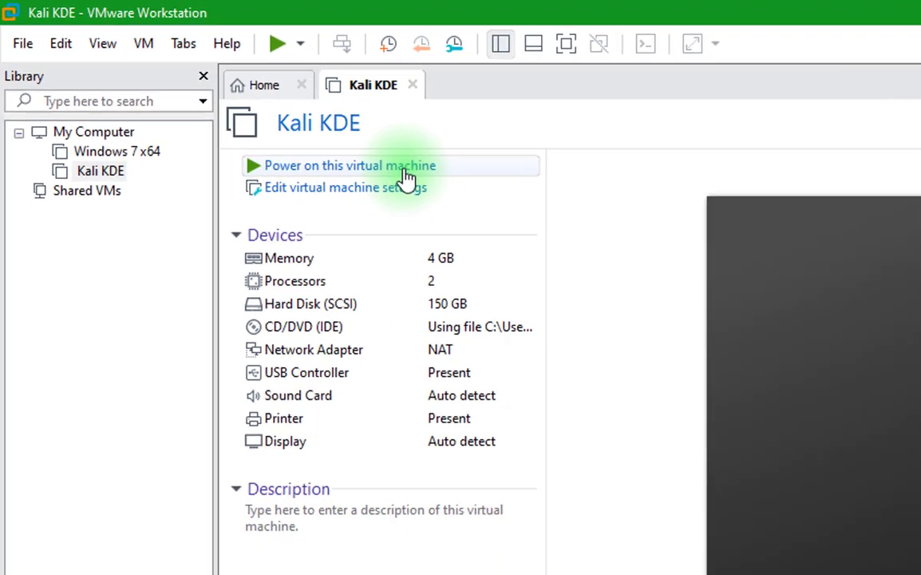
pyautogui.click(501, 209)
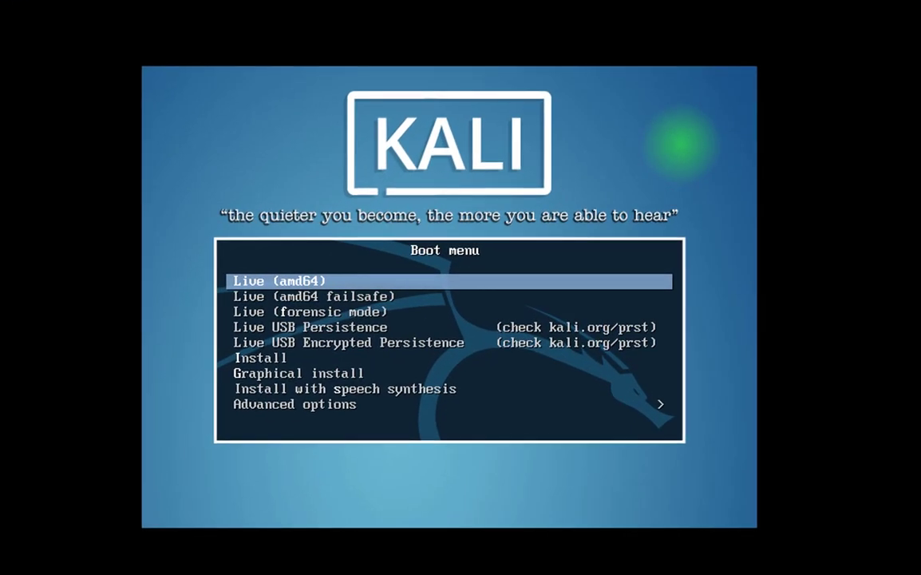
# Start Graphical install and accept English, United States and the American English keymap.
pyautogui.press('Down')
pyautogui.press('Down')
pyautogui.press('Down')
pyautogui.press('Down')
pyautogui.press('Down')
pyautogui.press('Down')
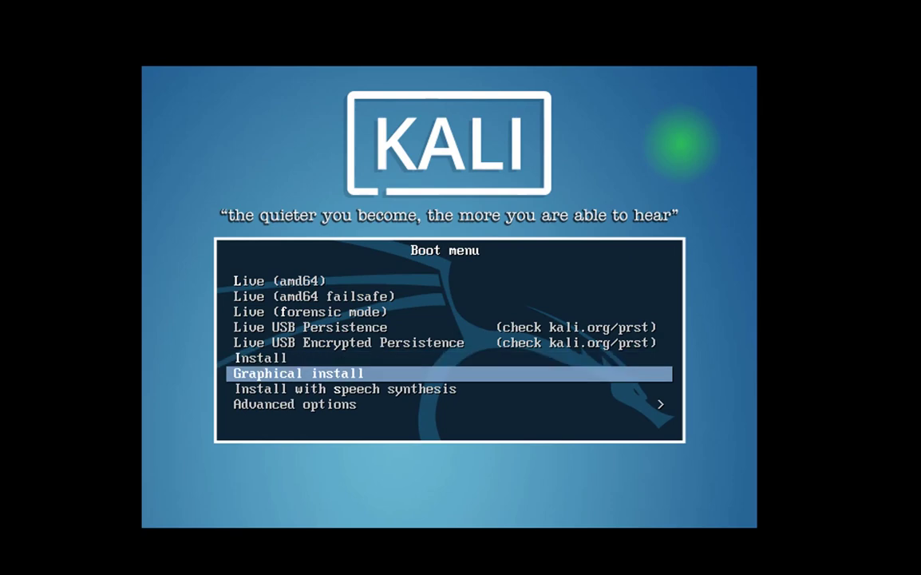
pyautogui.press('Return')
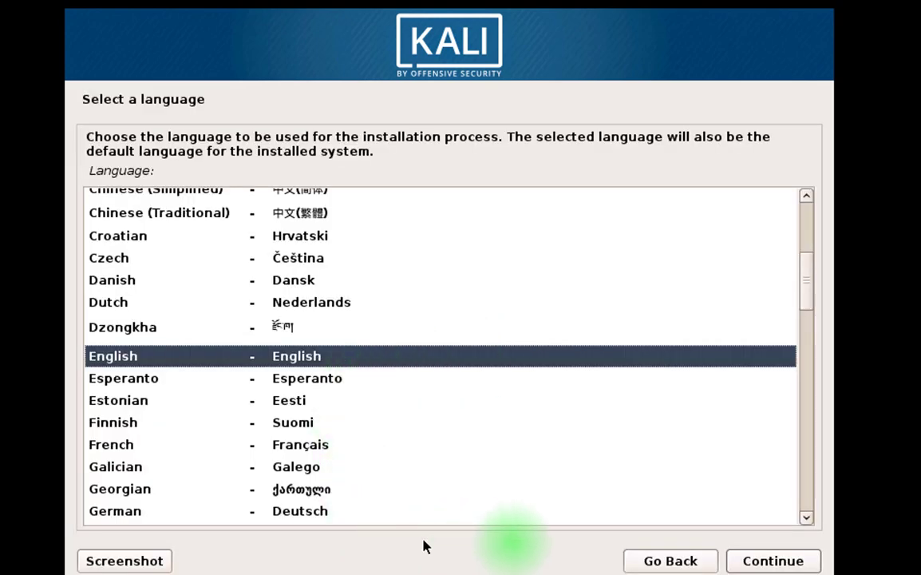
pyautogui.click(751, 563)
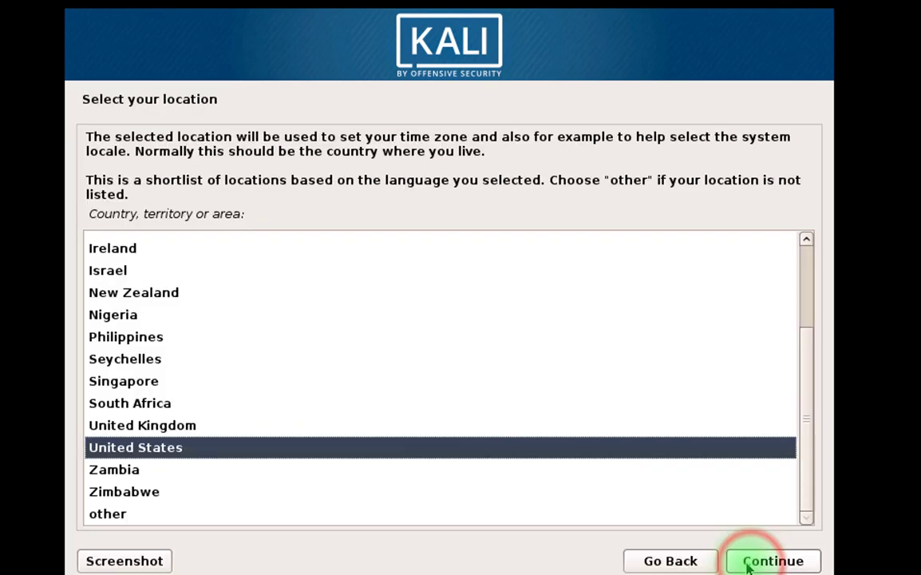
pyautogui.click(749, 565)
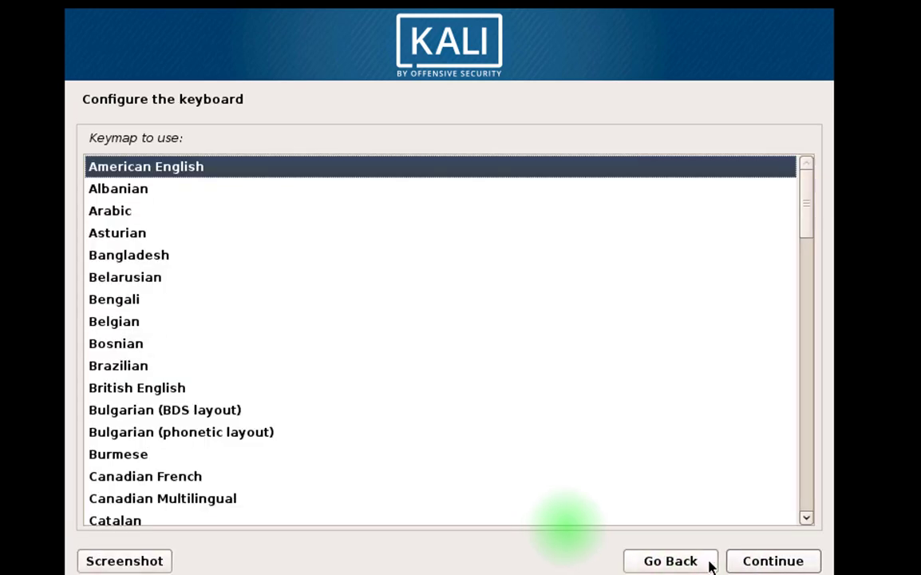
pyautogui.click(744, 543)
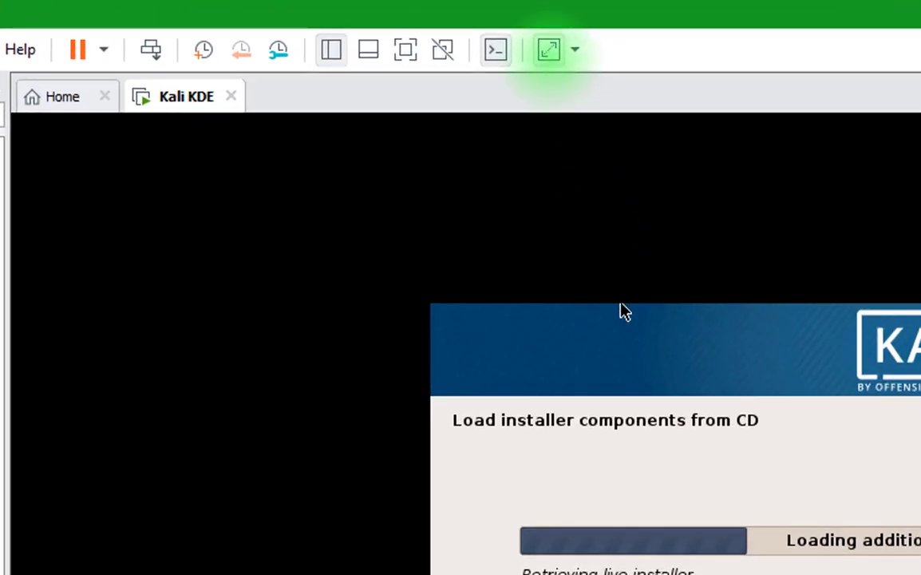
# Stretch the guest display and switch the Kali VM to full screen.
pyautogui.click(549, 49)
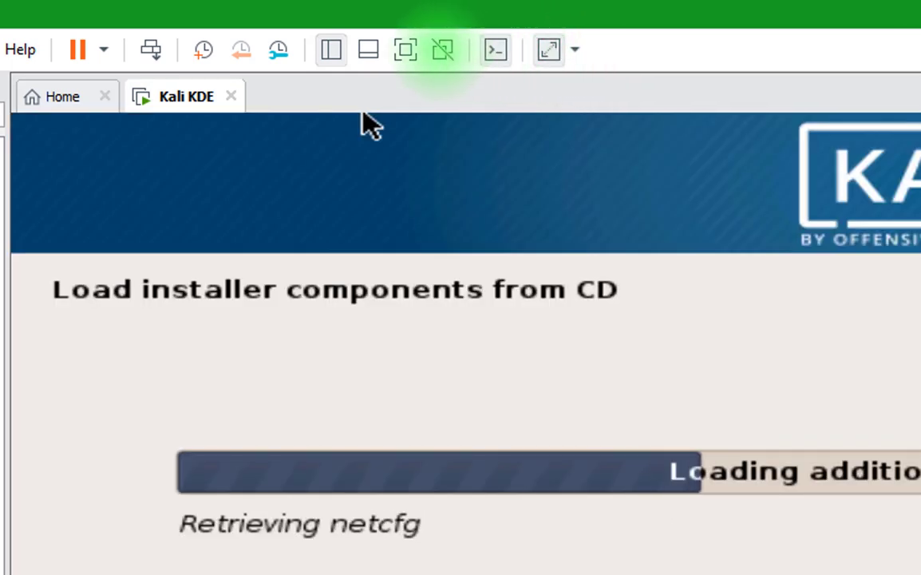
pyautogui.click(407, 50)
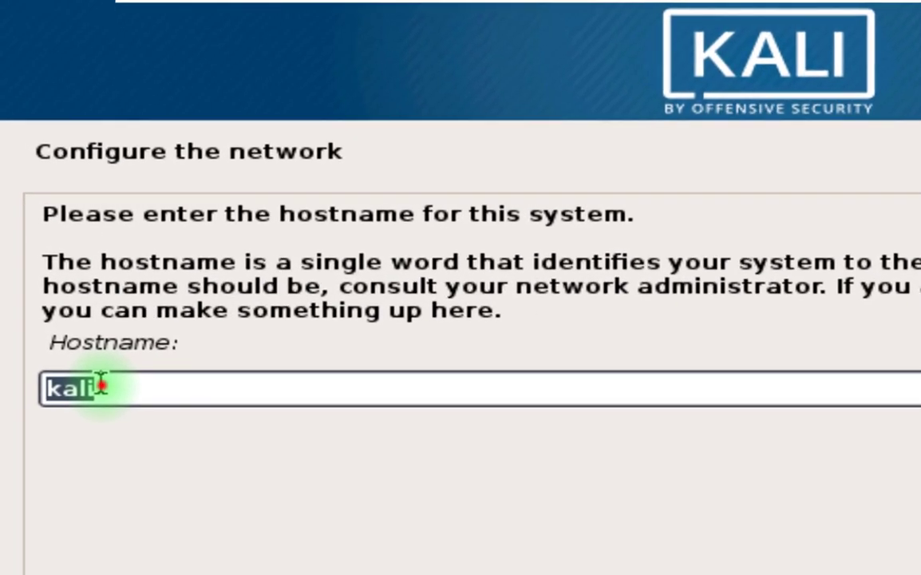
# Replace the default hostname kali with venomsec and continue.
pyautogui.click(101, 386)
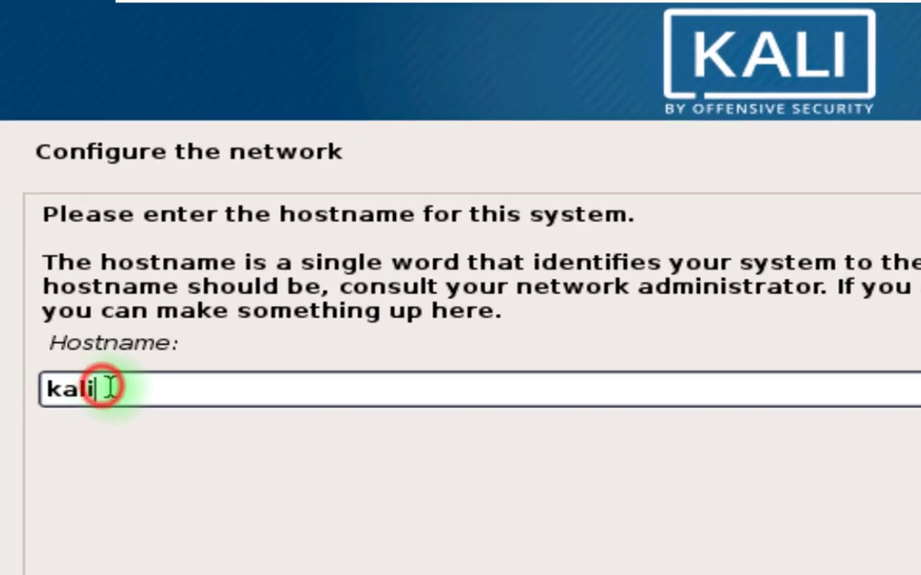
pyautogui.press('BackSpace')
pyautogui.press('BackSpace')
pyautogui.press('BackSpace')
pyautogui.press('BackSpace')
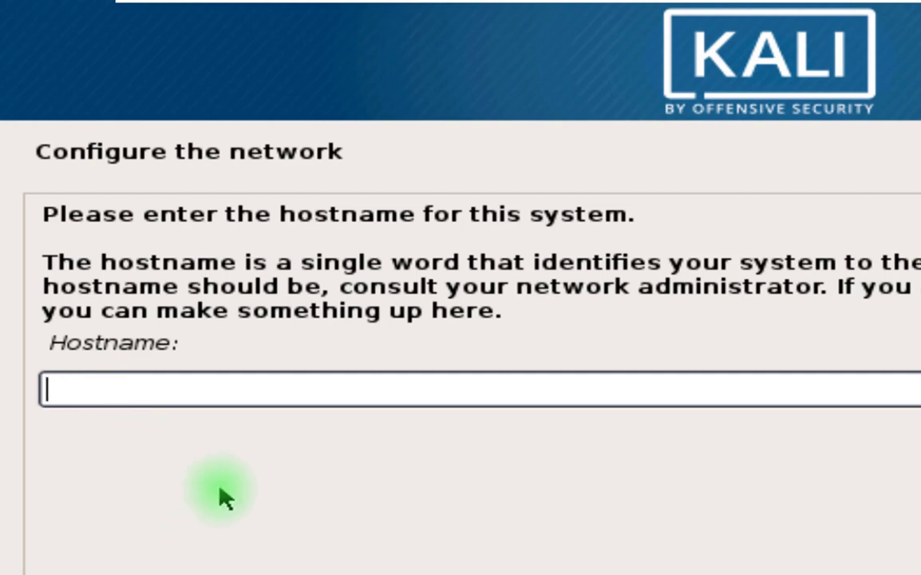
pyautogui.write('cyber sec')
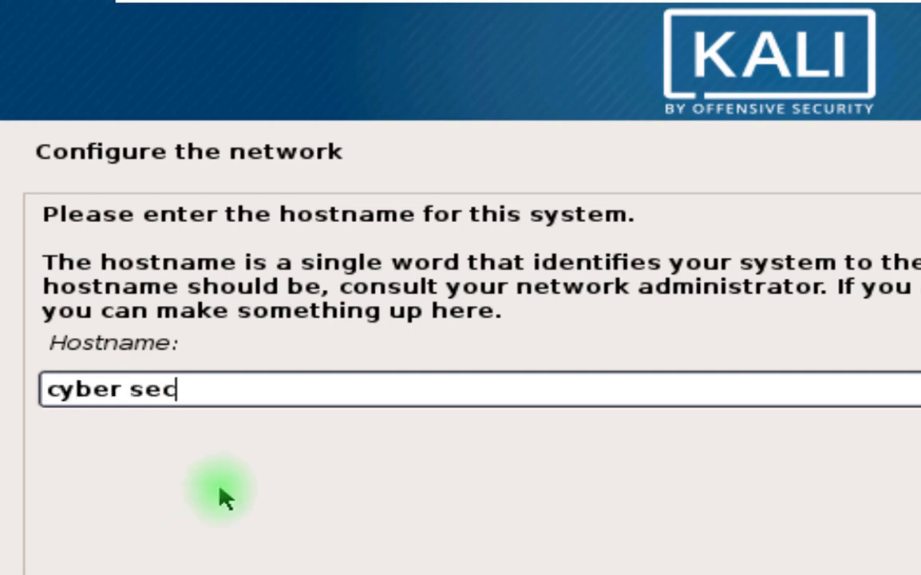
pyautogui.press('Left')
pyautogui.press('Left')
pyautogui.press('Left')
pyautogui.press('BackSpace')
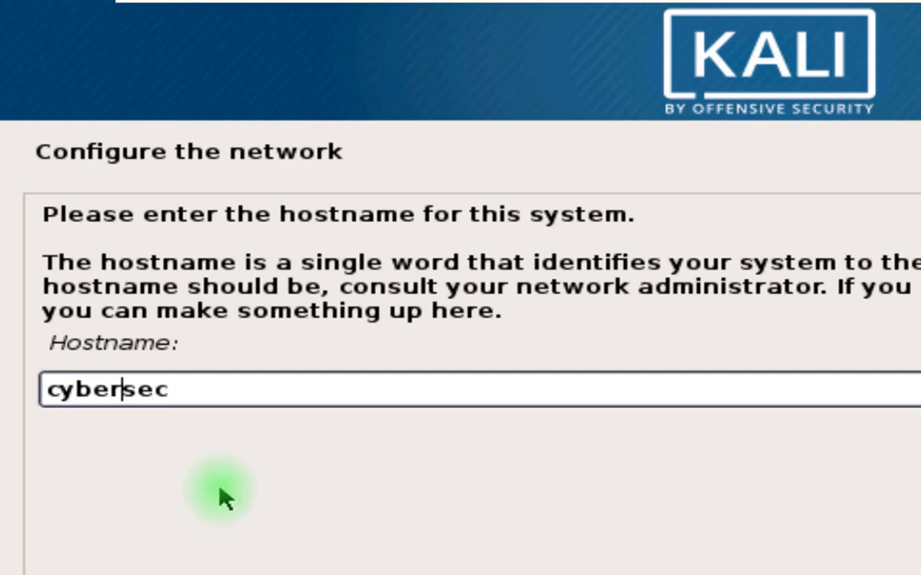
pyautogui.press('Right')
pyautogui.press('Right')
pyautogui.press('Right')
pyautogui.press('Left')
pyautogui.press('Left')
pyautogui.press('Left')
pyautogui.press('BackSpace')
pyautogui.press('BackSpace')
pyautogui.press('BackSpace')
pyautogui.press('BackSpace')
pyautogui.press('BackSpace')
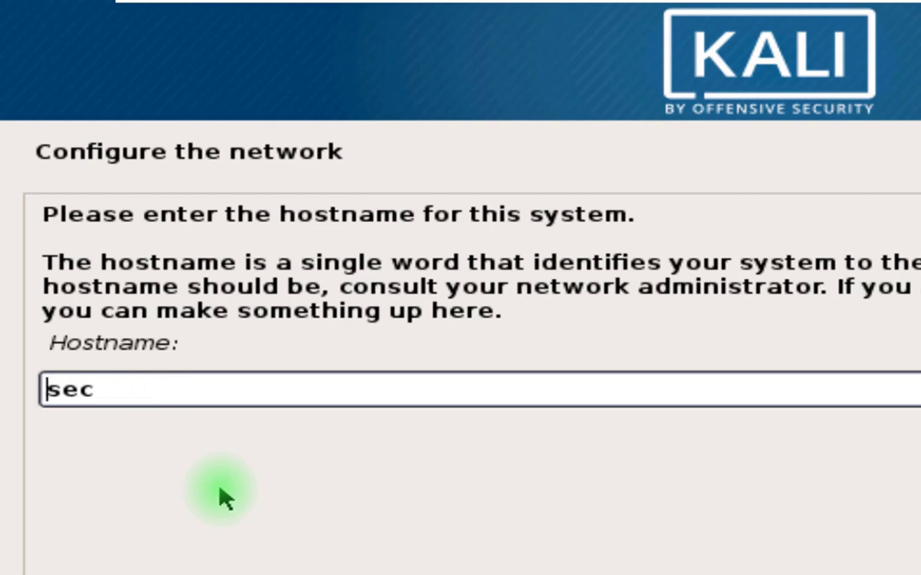
pyautogui.write('venom')
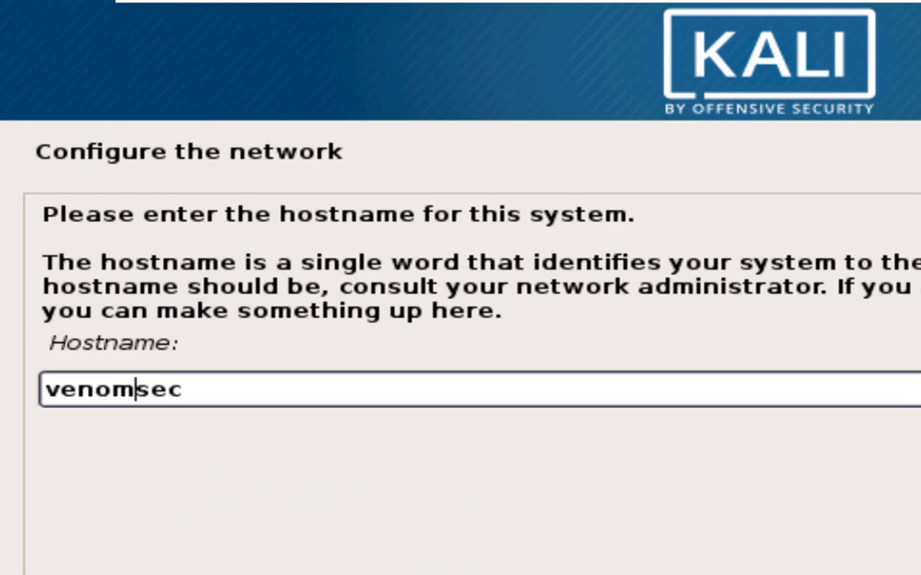
pyautogui.hotkey('ctrl', 'a')
pyautogui.hotkey('ctrl', 'c')
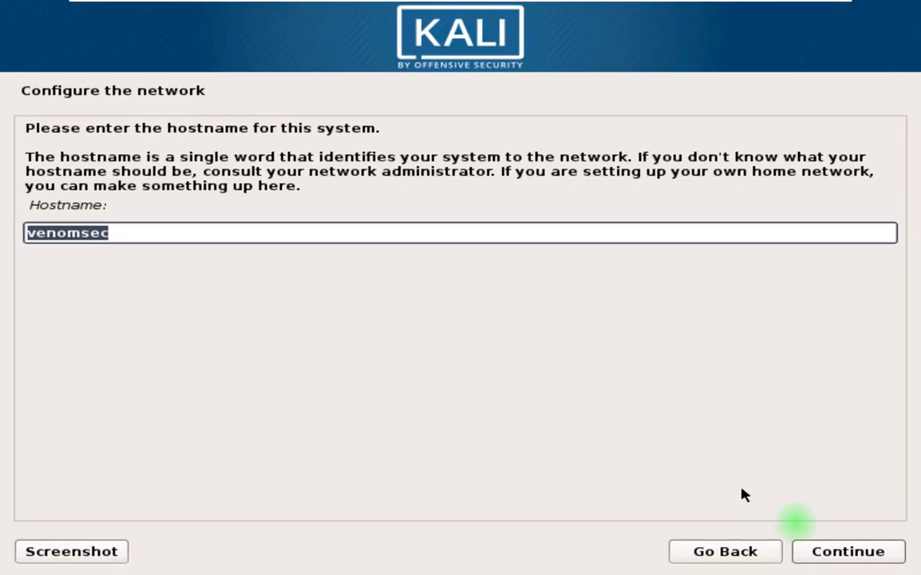
pyautogui.click(816, 552)
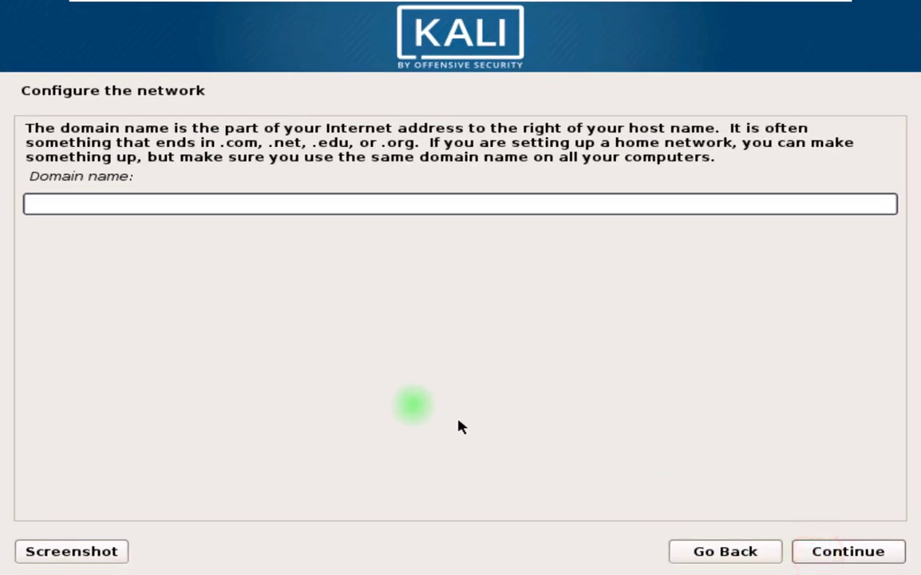
# Paste venomsec as the domain name and continue.
pyautogui.click(65, 204)
pyautogui.hotkey('ctrl', 'v')
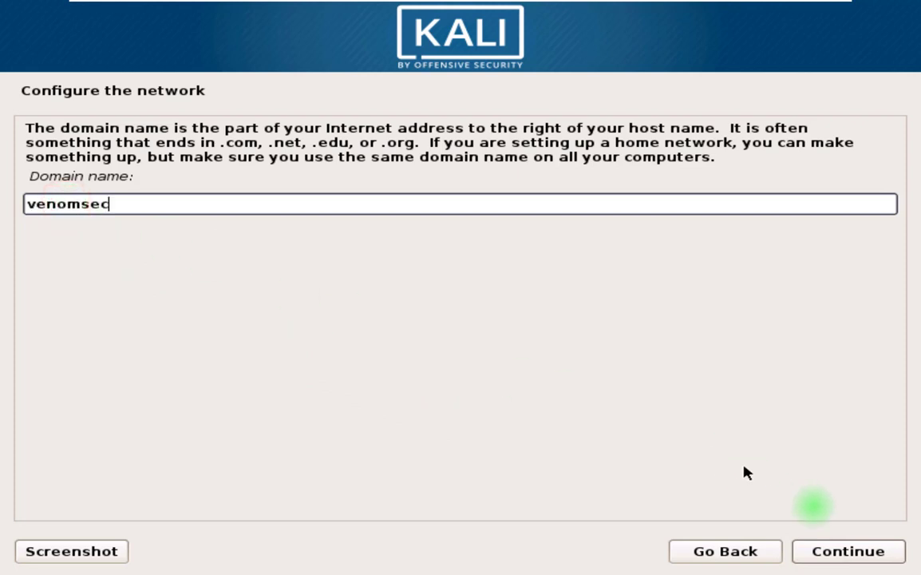
pyautogui.click(818, 553)
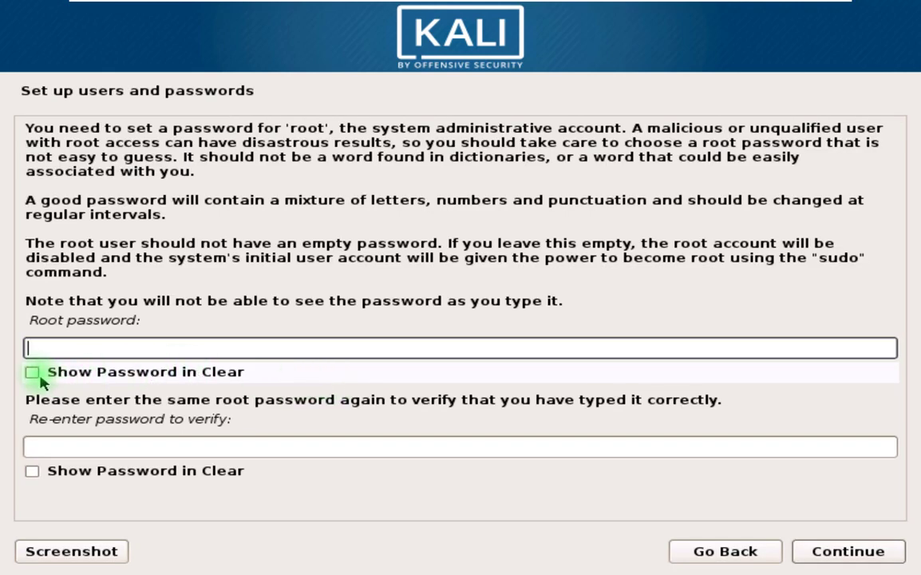
# Enter the root password in both fields, show both in clear text, and continue.
pyautogui.click(37, 348)
pyautogui.hotkey('ctrl', 'v')
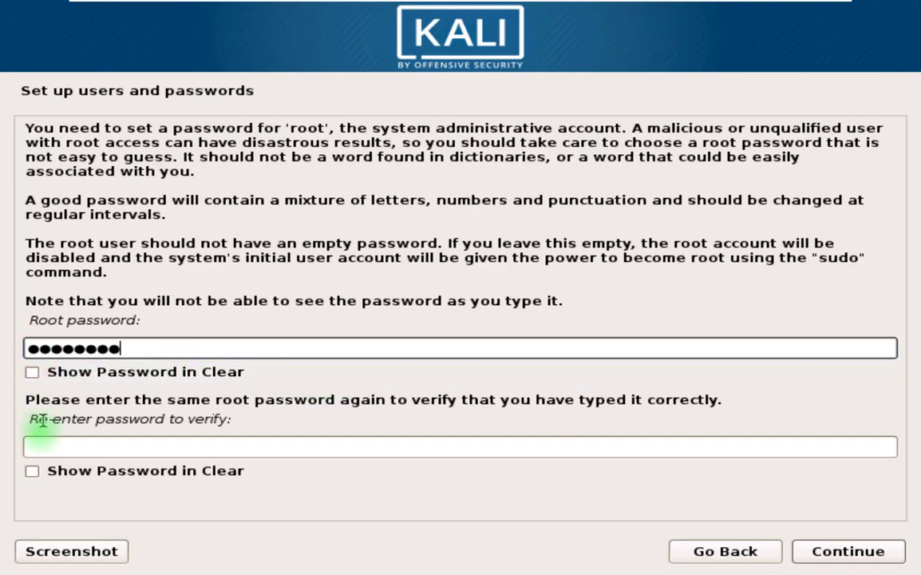
pyautogui.click(37, 446)
pyautogui.hotkey('ctrl', 'v')
pyautogui.click(32, 471)
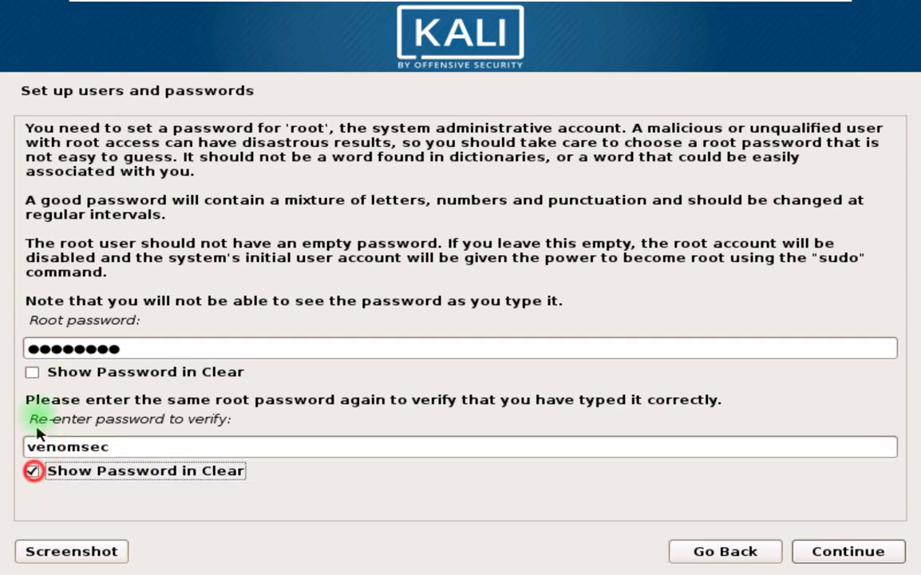
pyautogui.click(32, 372)
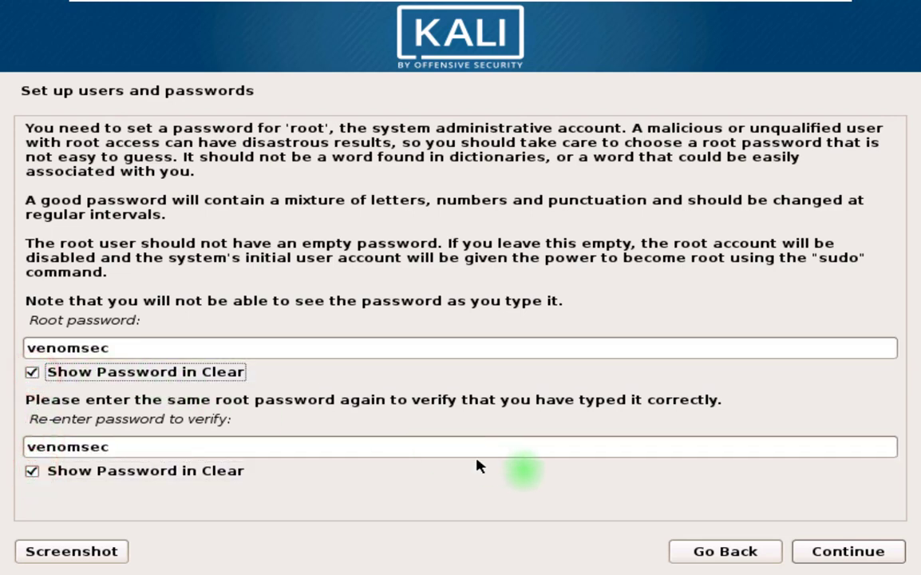
pyautogui.click(802, 551)
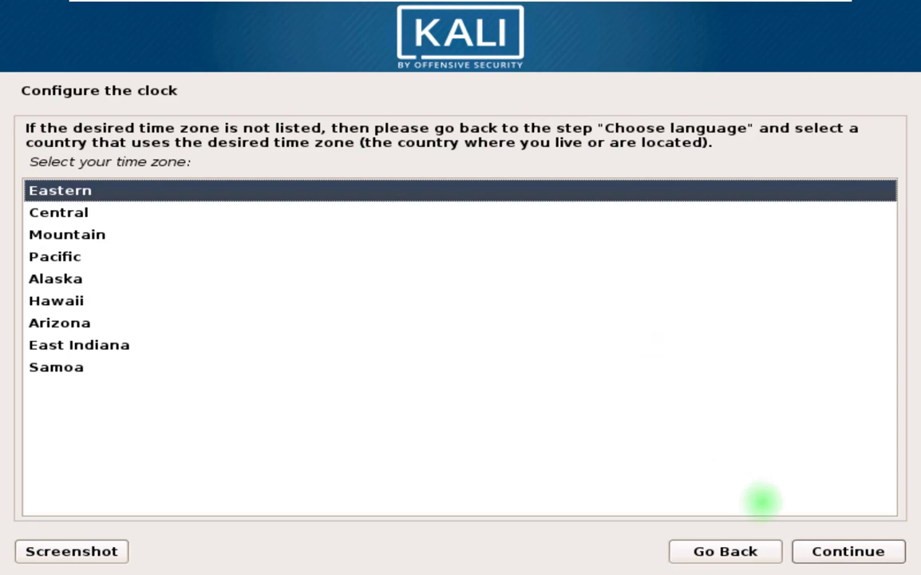
# Accept Eastern time, then guided-partition all of sda into one partition and write the changes.
pyautogui.click(819, 552)
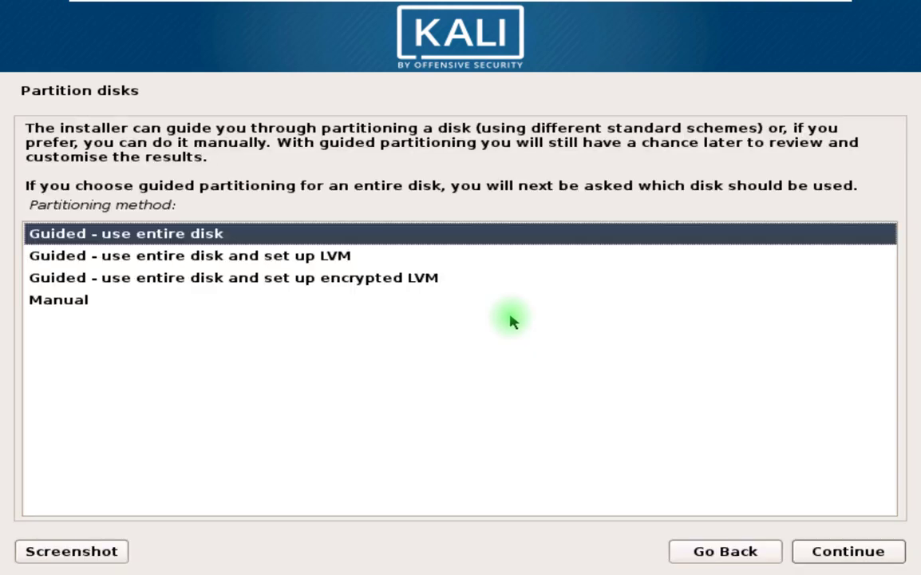
pyautogui.click(822, 550)
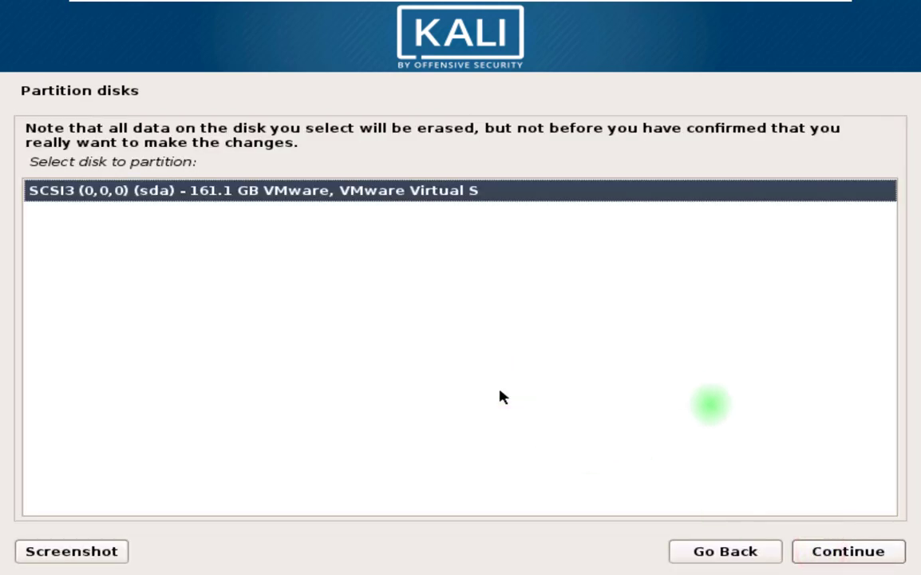
pyautogui.click(804, 549)
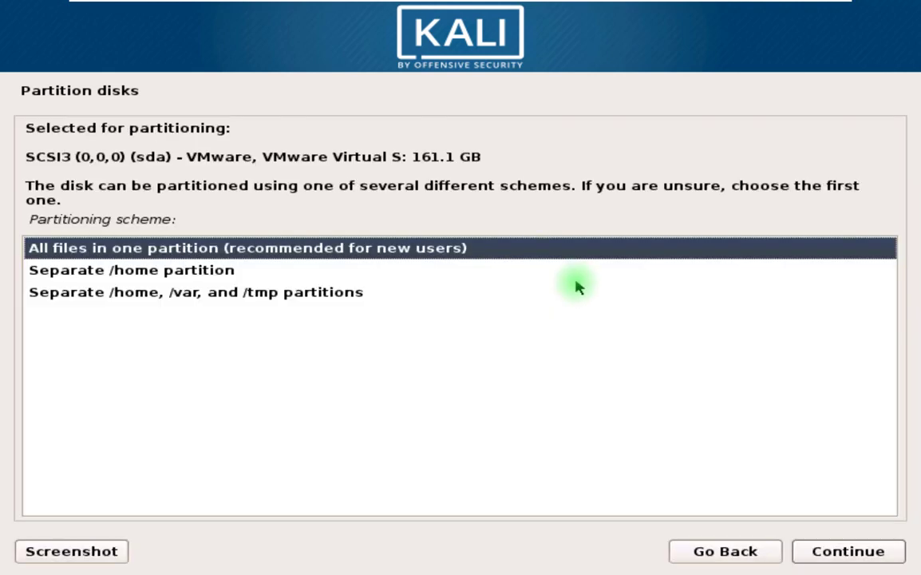
pyautogui.click(838, 557)
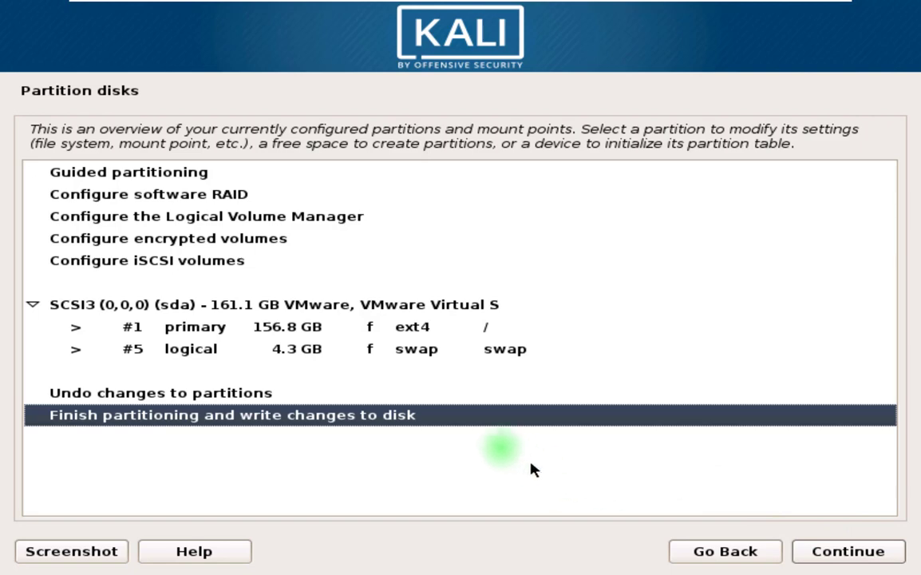
pyautogui.click(818, 550)
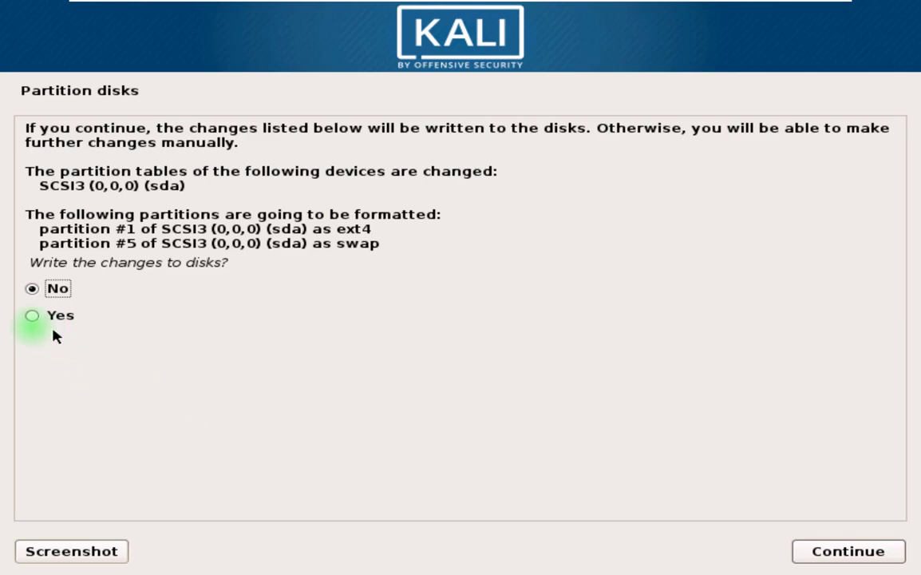
pyautogui.click(32, 316)
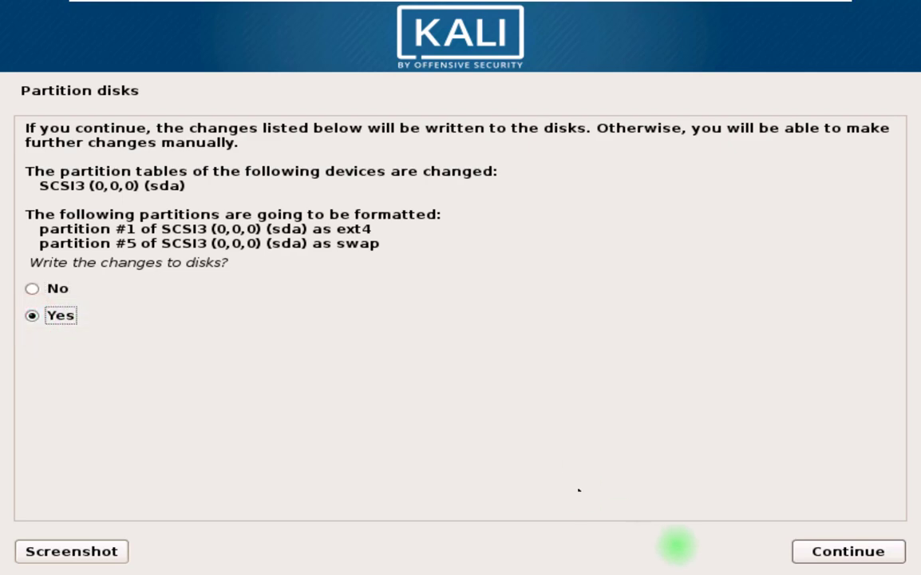
pyautogui.click(804, 551)
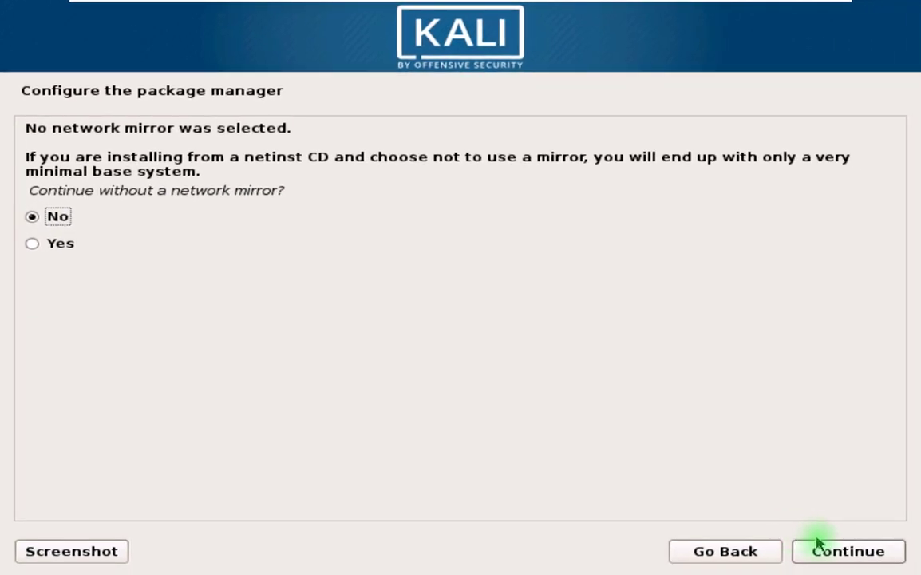
# Get past the network mirror question, leaving the HTTP proxy blank.
pyautogui.click(822, 553)
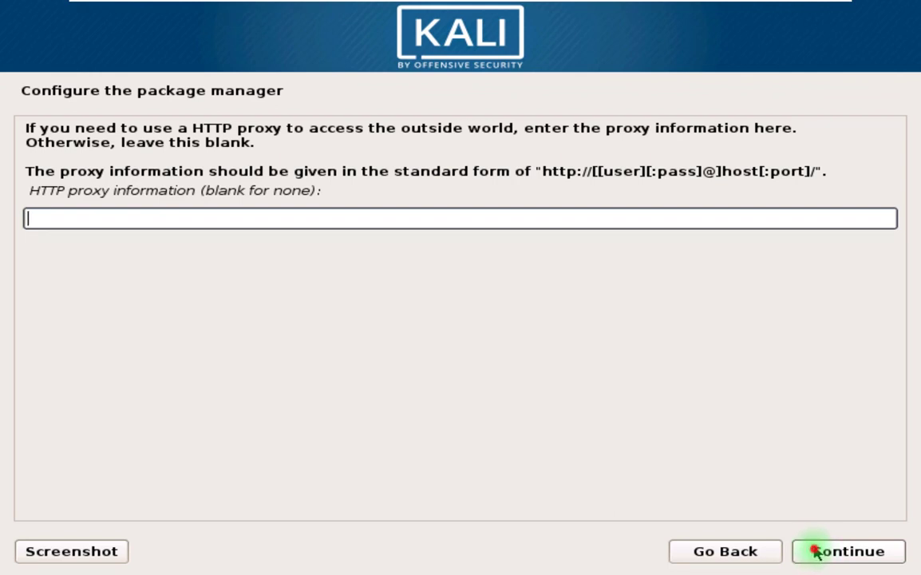
pyautogui.click(816, 551)
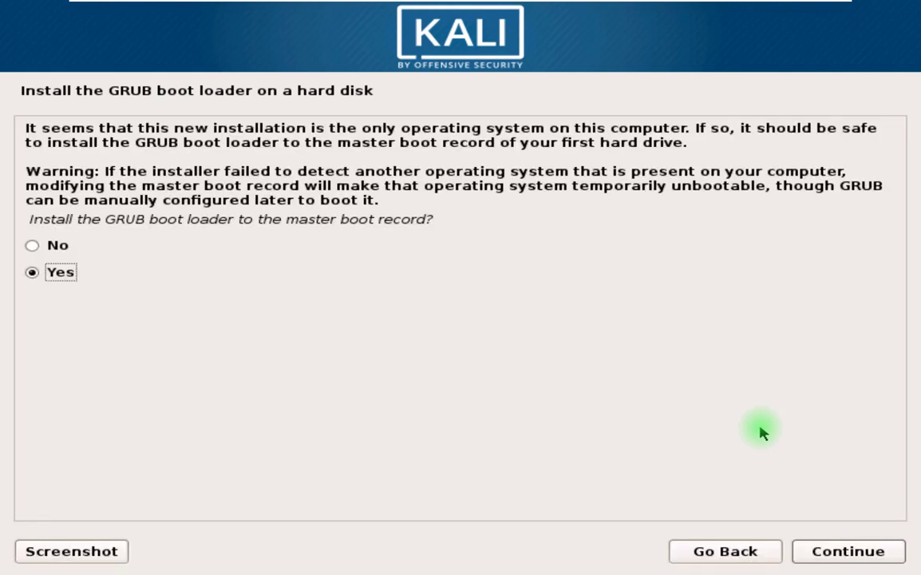
# Install the GRUB boot loader to the master boot record on /dev/sda.
pyautogui.click(830, 551)
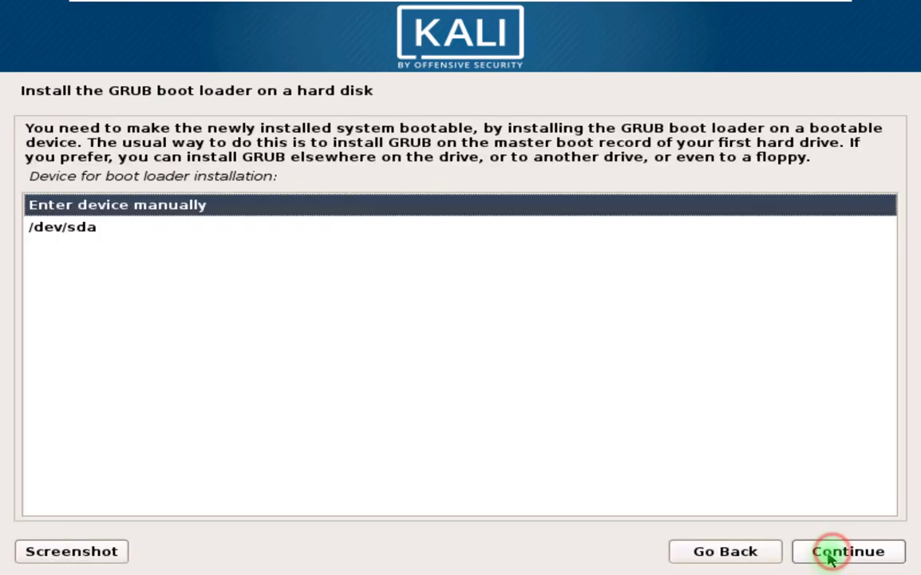
pyautogui.click(96, 229)
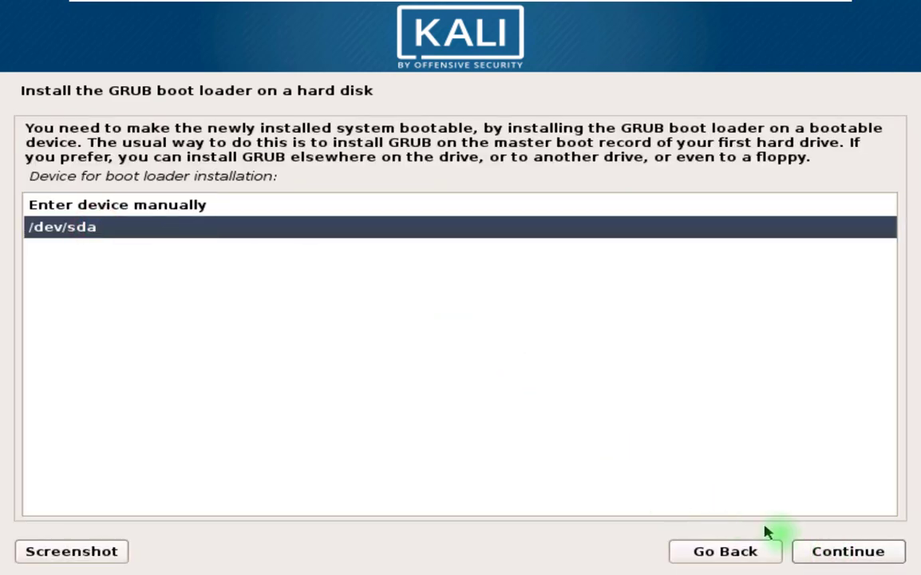
pyautogui.click(824, 552)
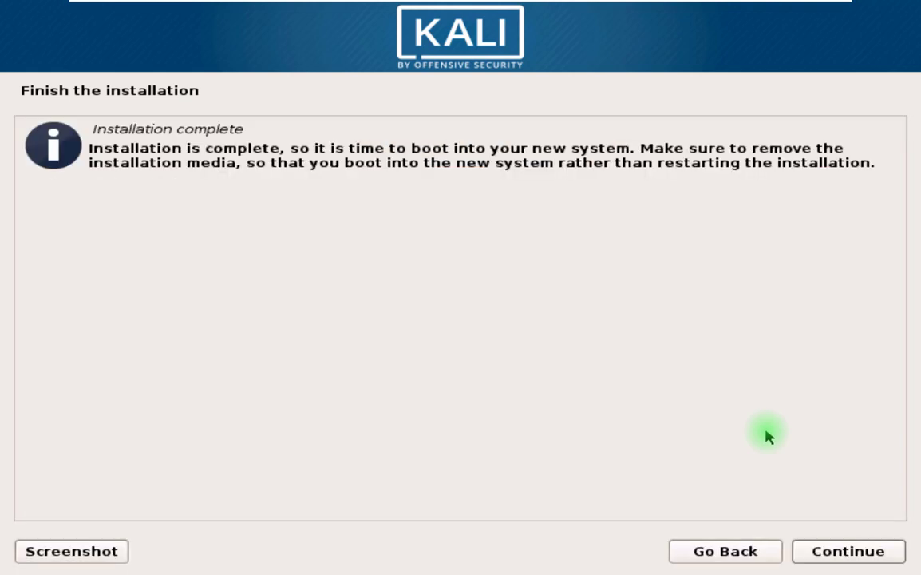
# Reboot after installation and boot the Kali GNU/Linux GRUB entry.
pyautogui.press('Return')
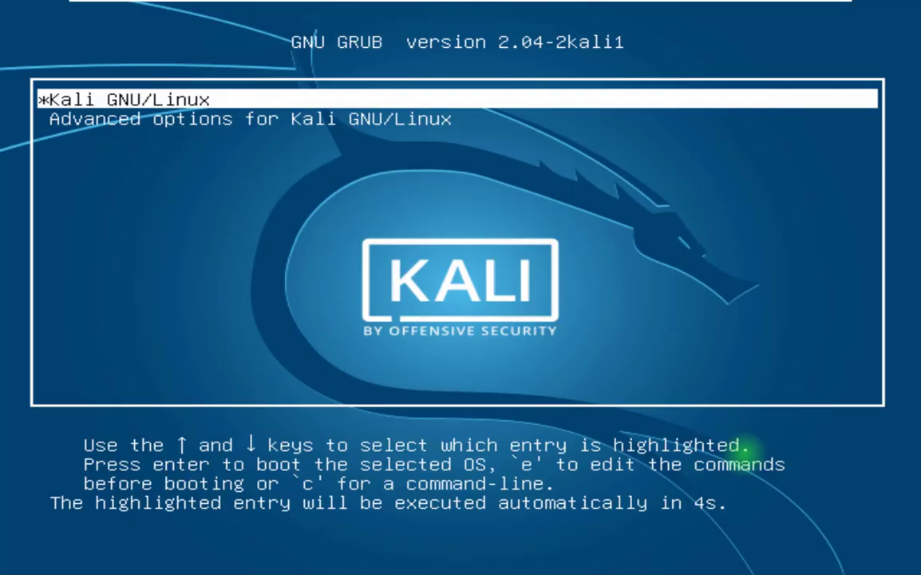
pyautogui.press('Return')
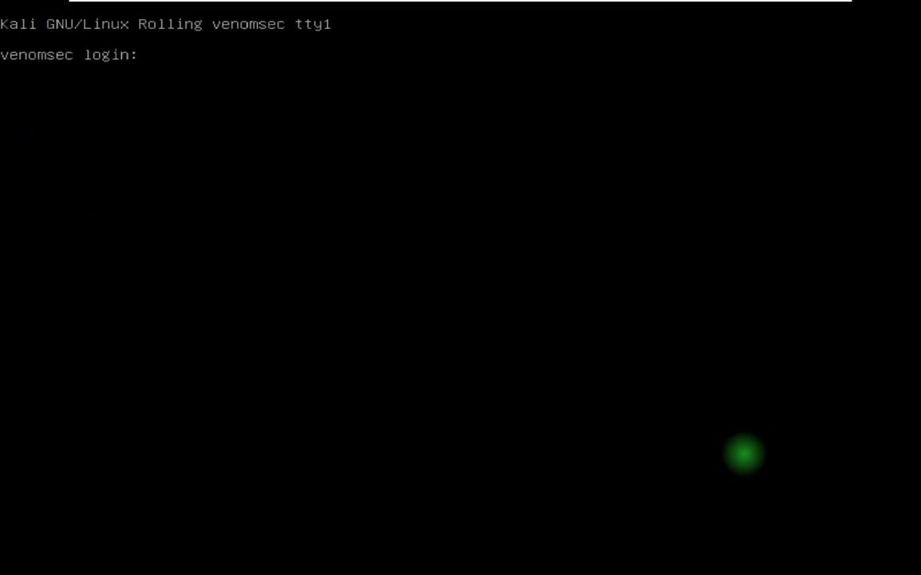
# Log in with username root and the root password.
pyautogui.write('root')
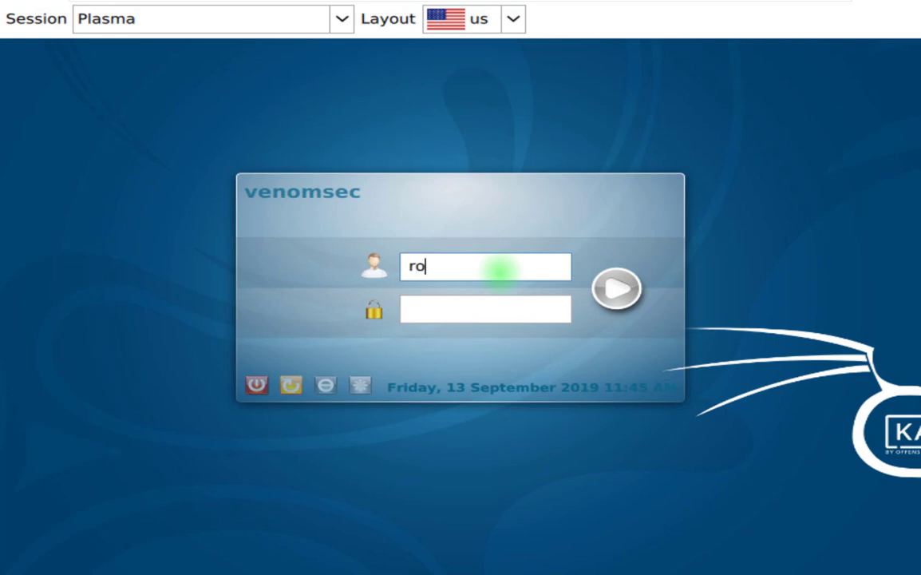
pyautogui.click(505, 306)
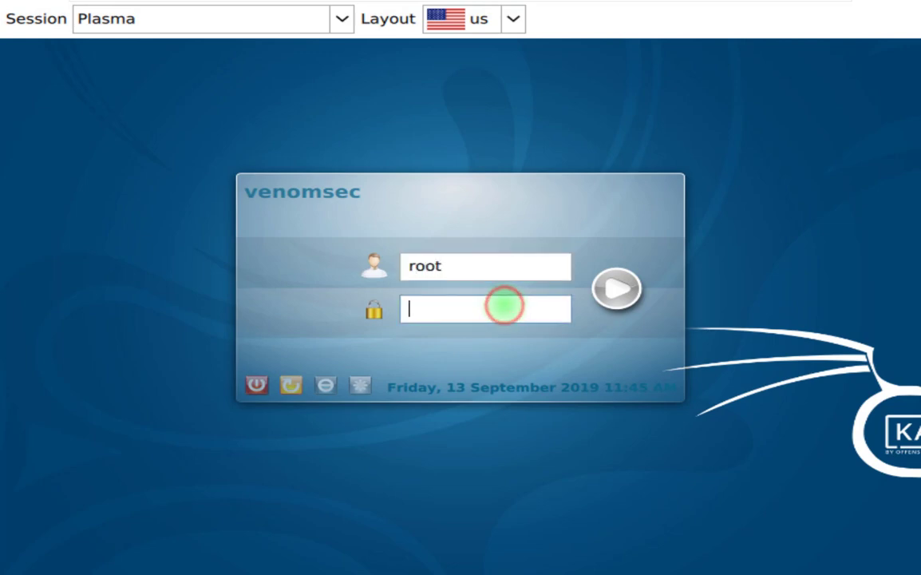
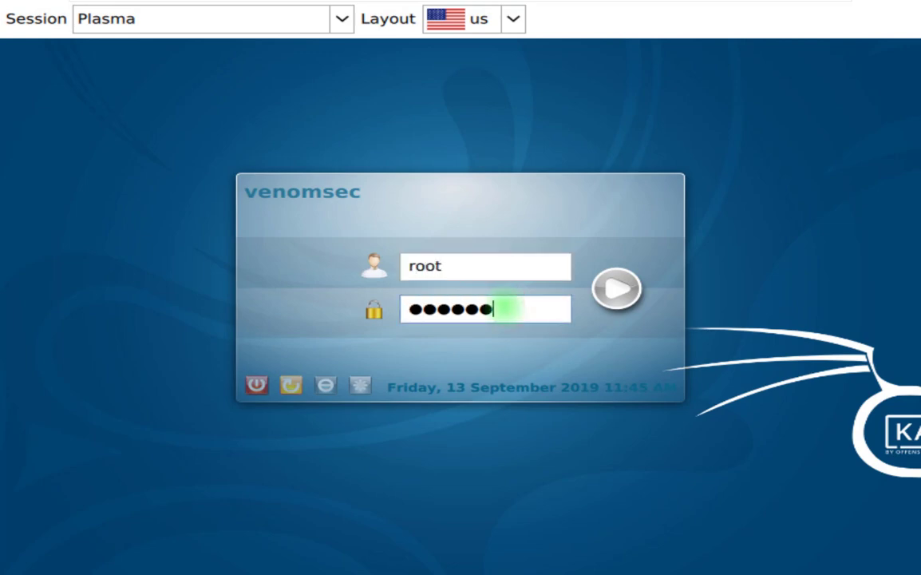
pyautogui.press('Return')
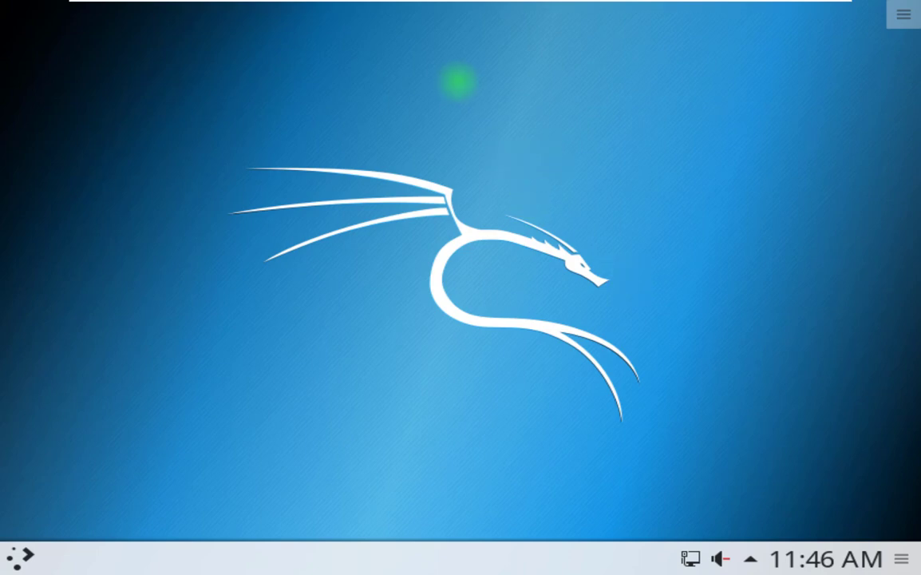
pyautogui.click(593, 107)
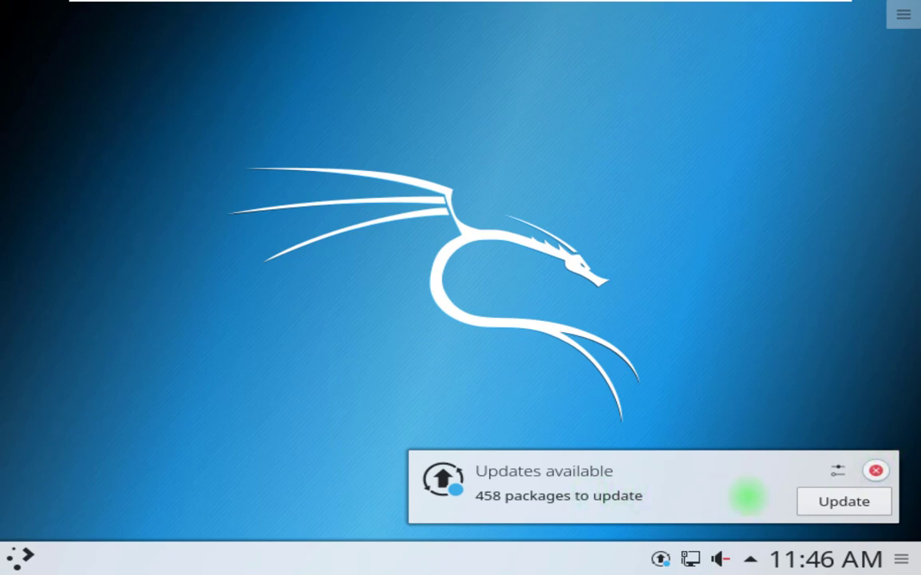
pyautogui.click(823, 499)
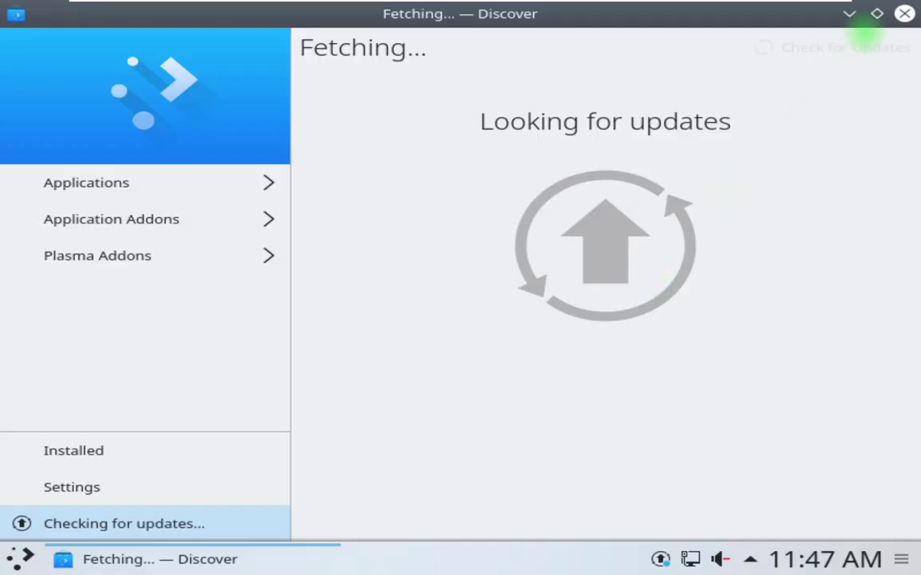
pyautogui.click(875, 12)
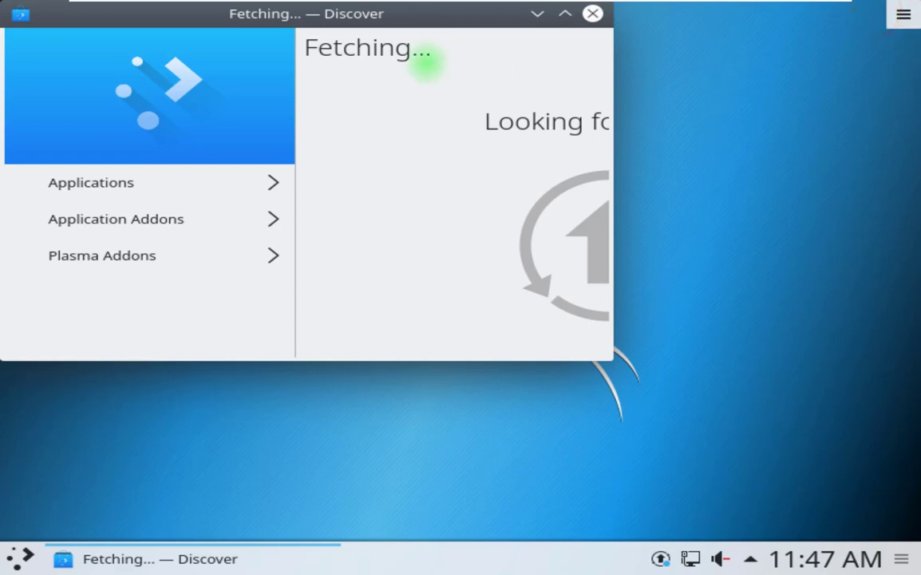
pyautogui.click(407, 15)
pyautogui.moveTo(407, 15); pyautogui.dragTo(417, 94)
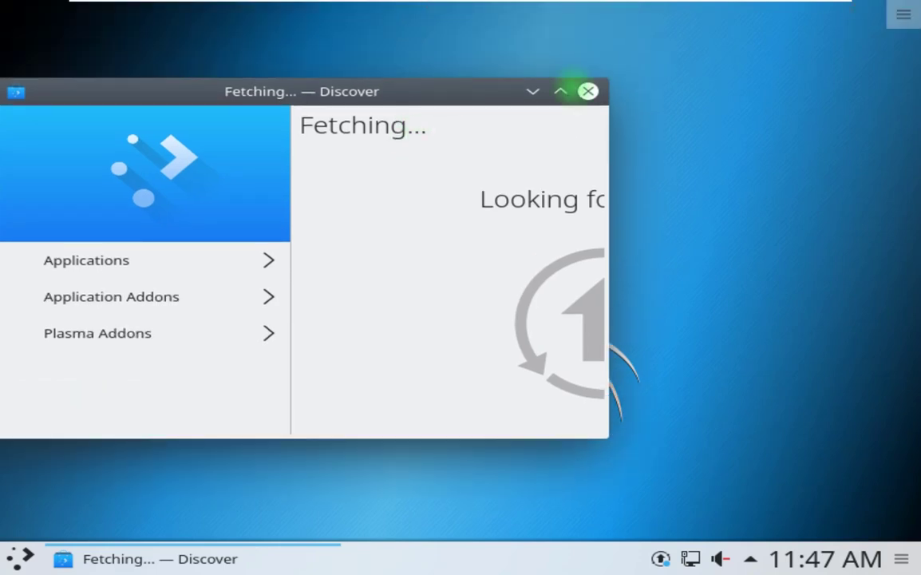
pyautogui.click(702, 97)
pyautogui.rightClick(702, 97)
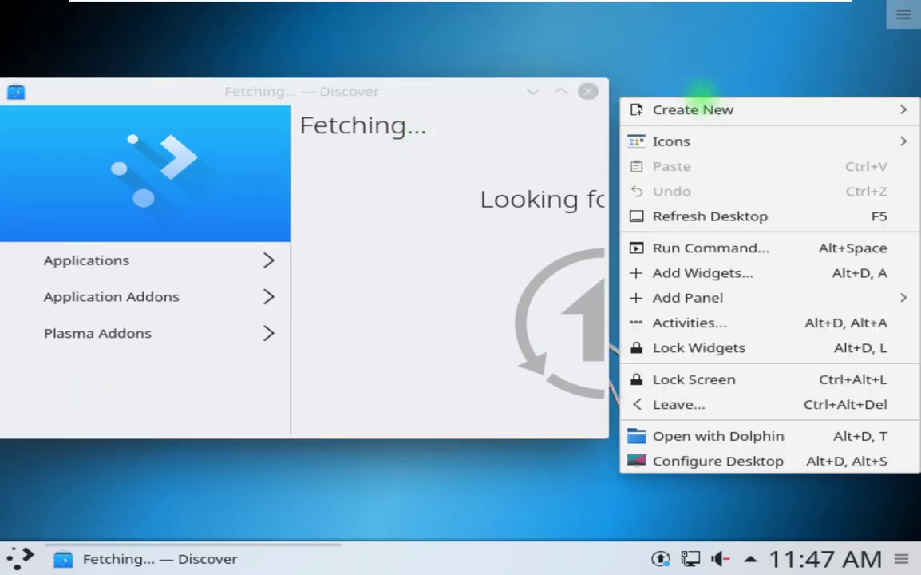
pyautogui.click(701, 214)
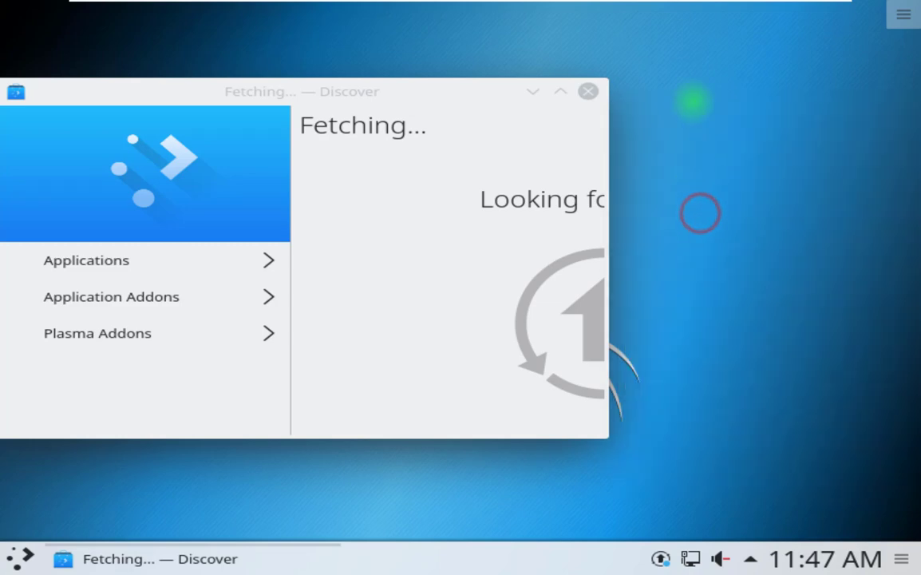
pyautogui.click(693, 99)
pyautogui.rightClick(713, 183)
pyautogui.click(700, 215)
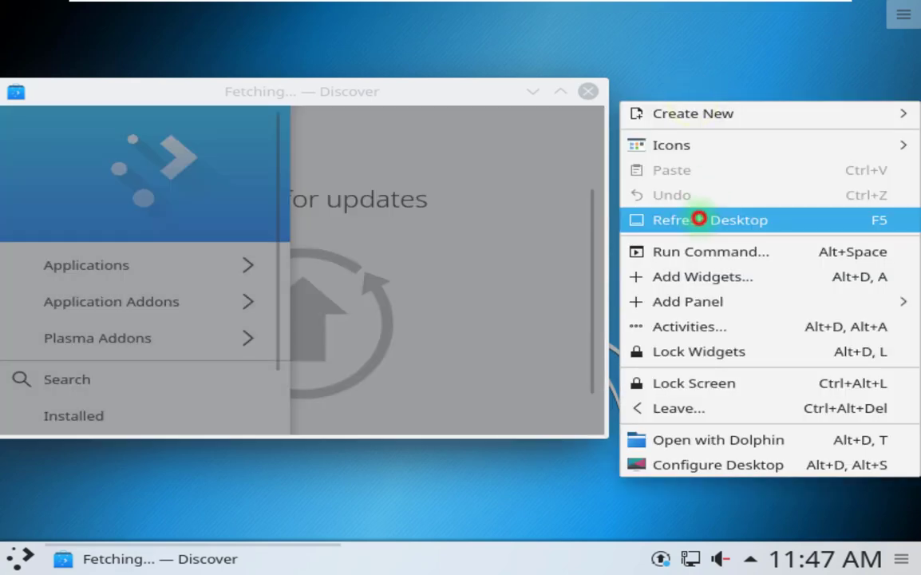
pyautogui.click(690, 94)
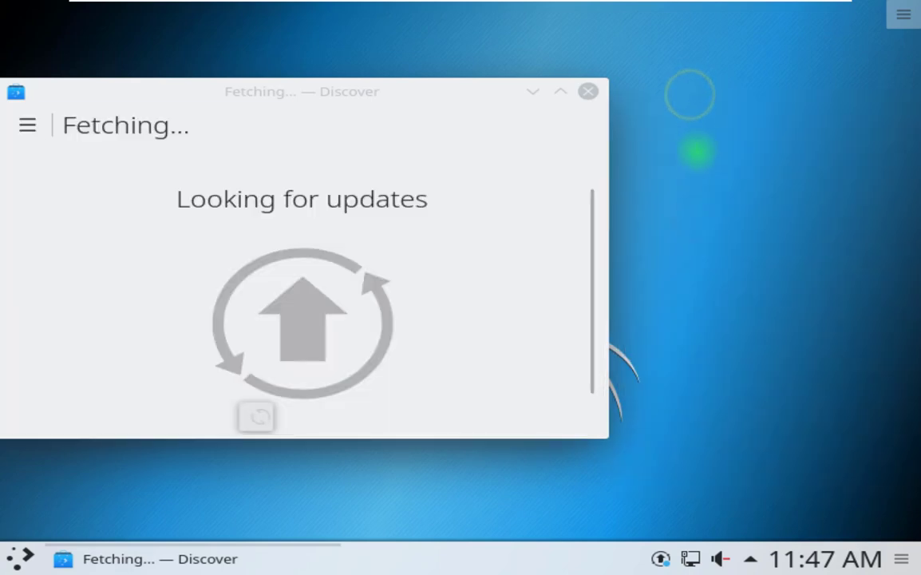
pyautogui.rightClick(694, 96)
pyautogui.click(684, 213)
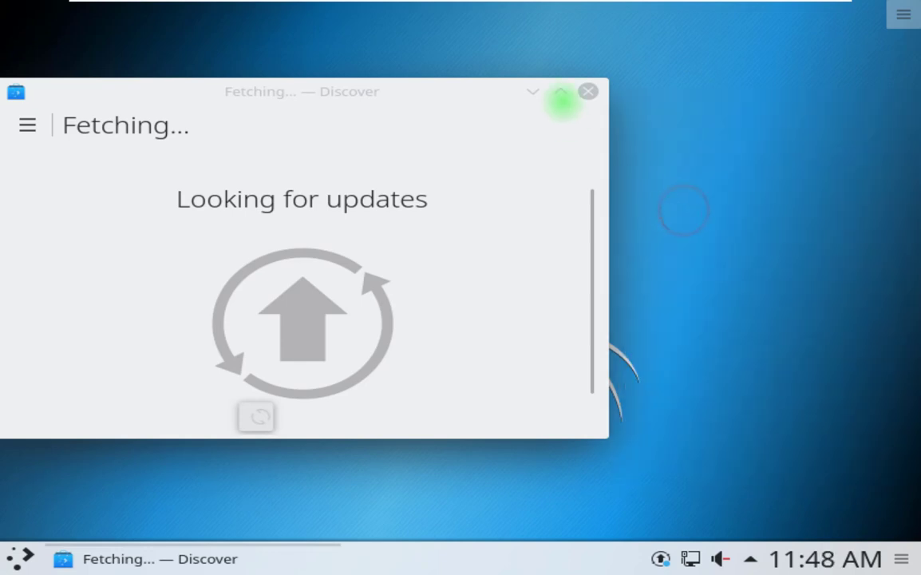
pyautogui.click(561, 91)
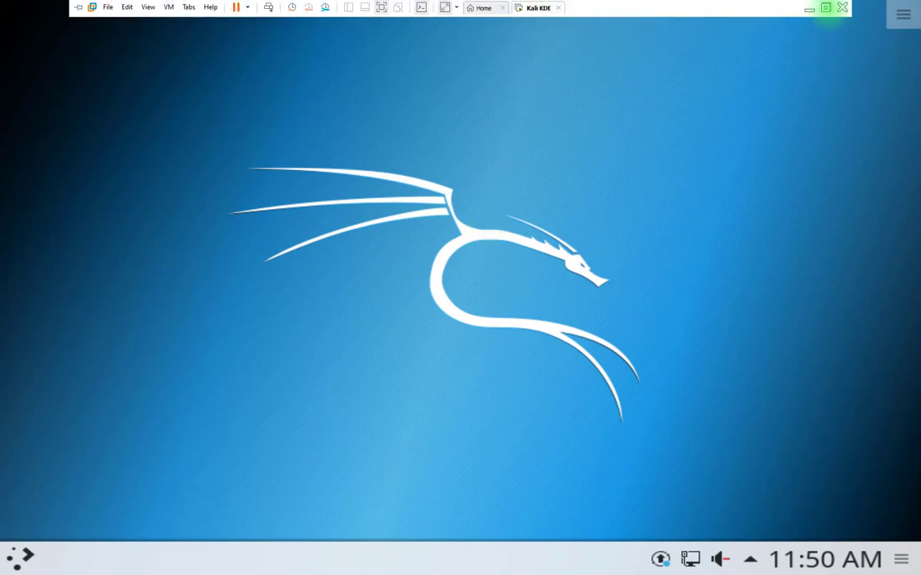
# Exit full screen, disable stretching, power off the Kali KDE VM and close Workstation.
pyautogui.click(381, 10)
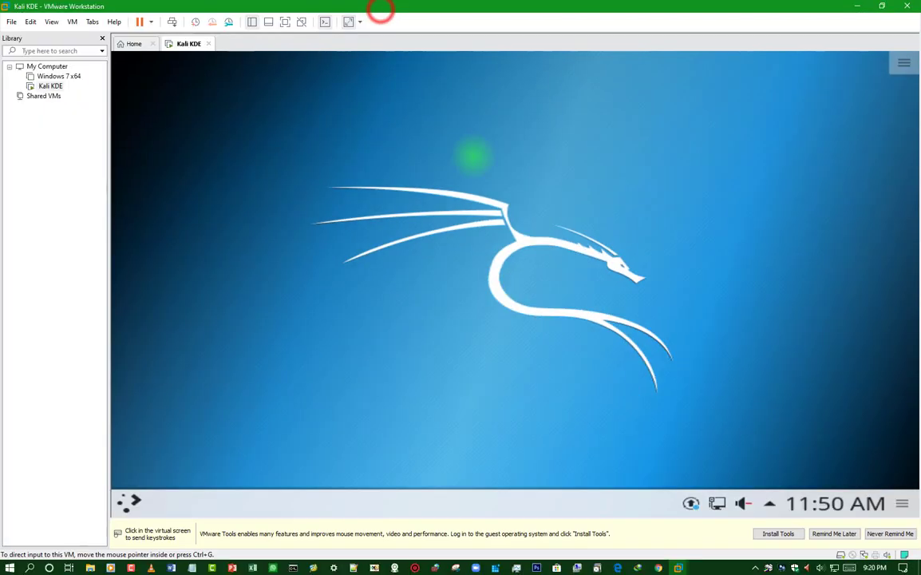
pyautogui.click(348, 22)
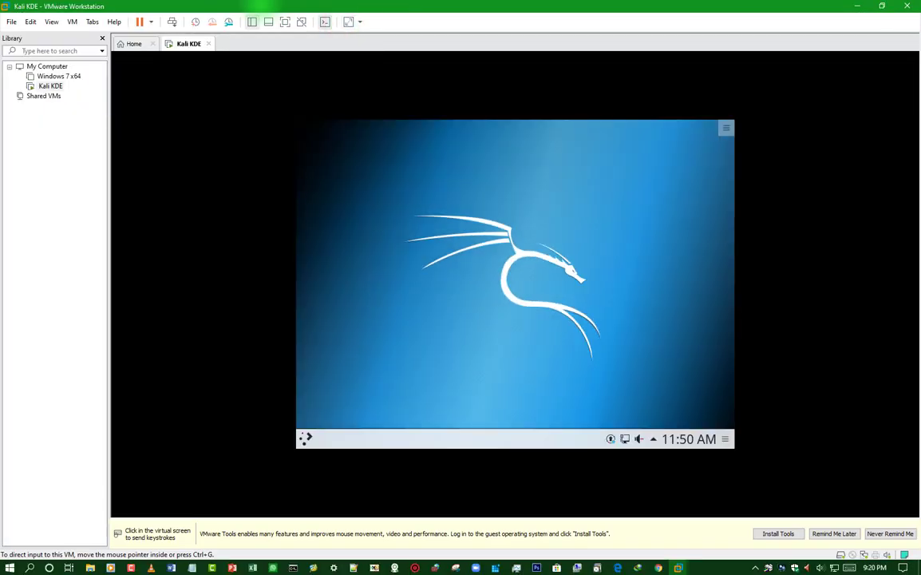
pyautogui.click(209, 43)
pyautogui.click(446, 303)
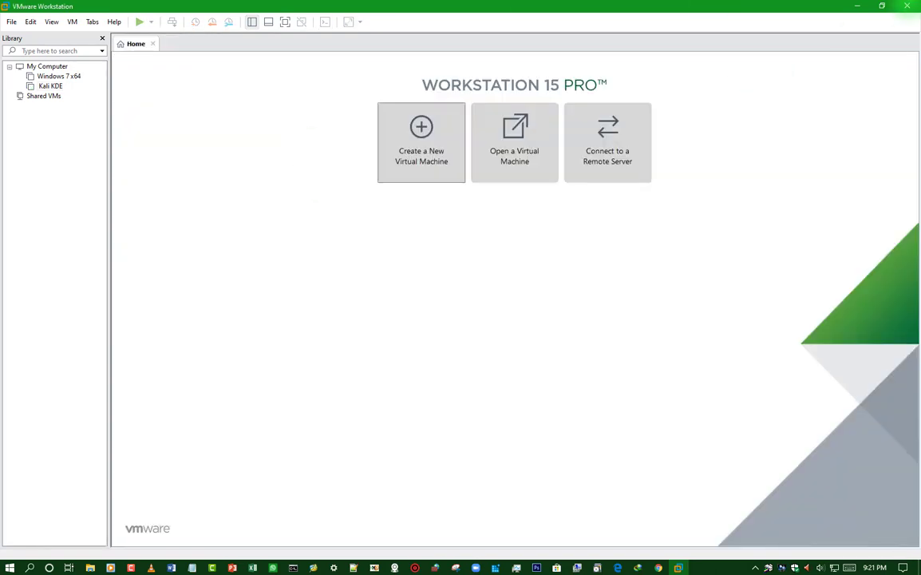
pyautogui.click(907, 6)
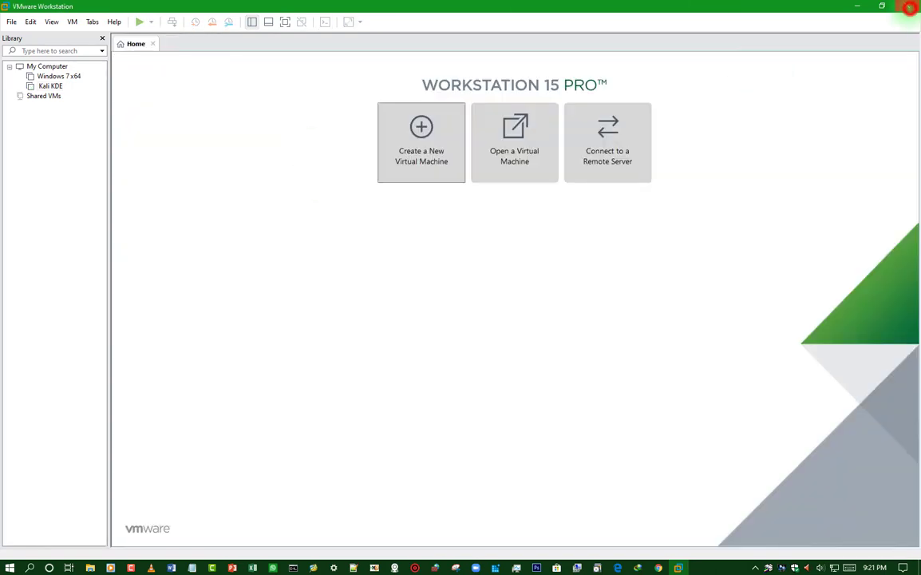